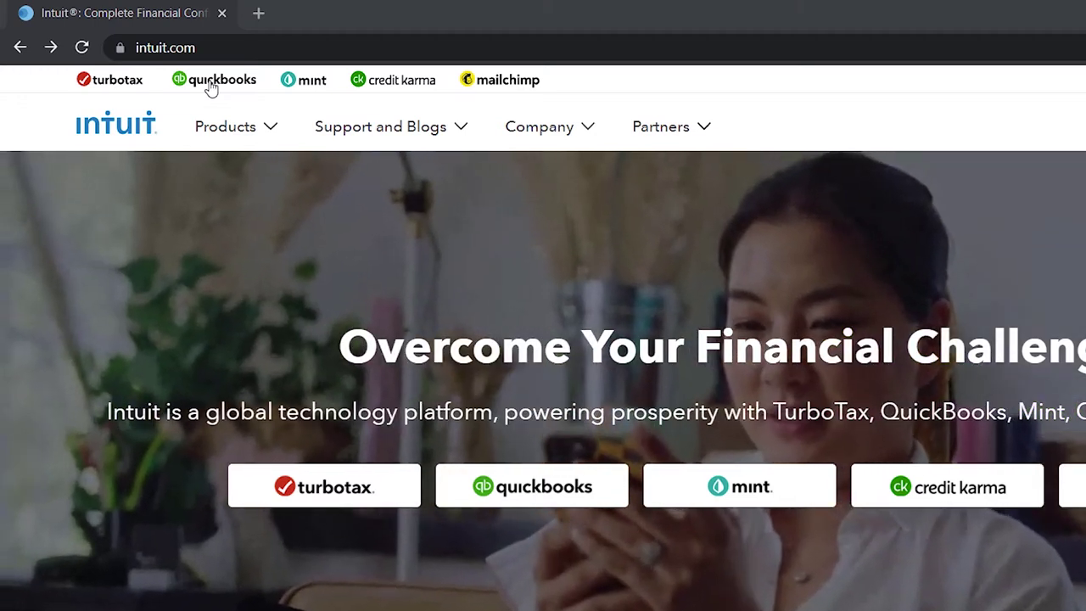
Go from the Intuit site to the QuickBooks site and open the QuickBooks Online product page
click(211, 84)
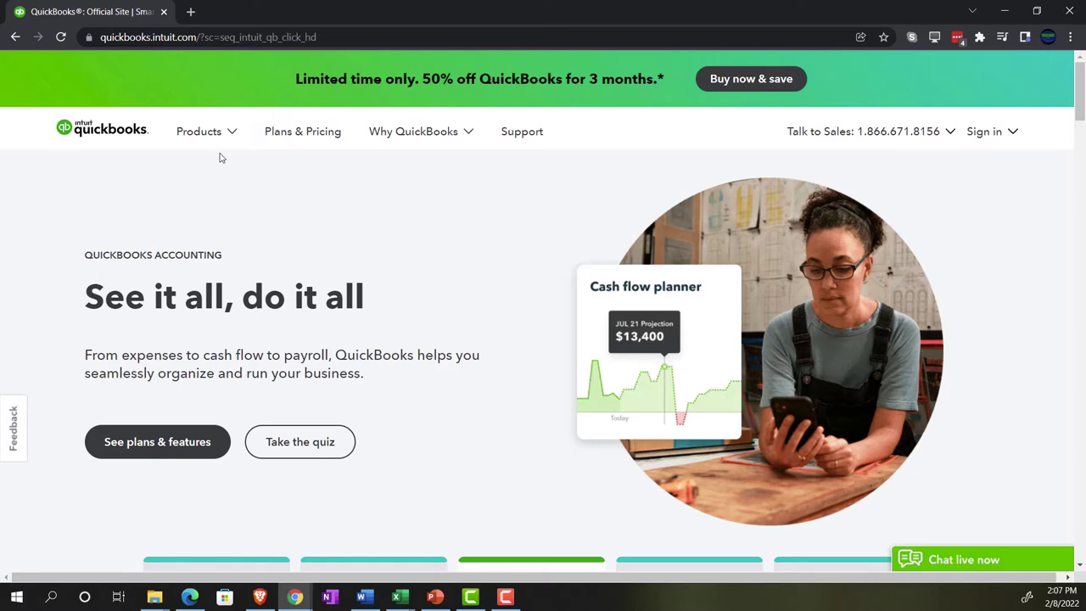
scroll(111, 415, down, 5)
scroll(90, 433, down, 15)
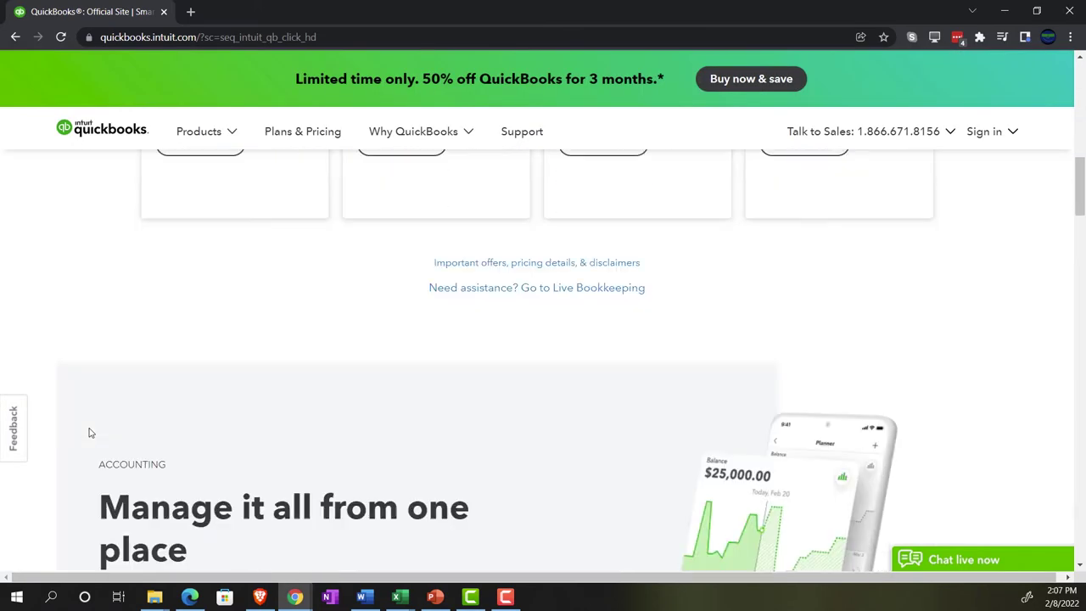
scroll(88, 433, down, 16)
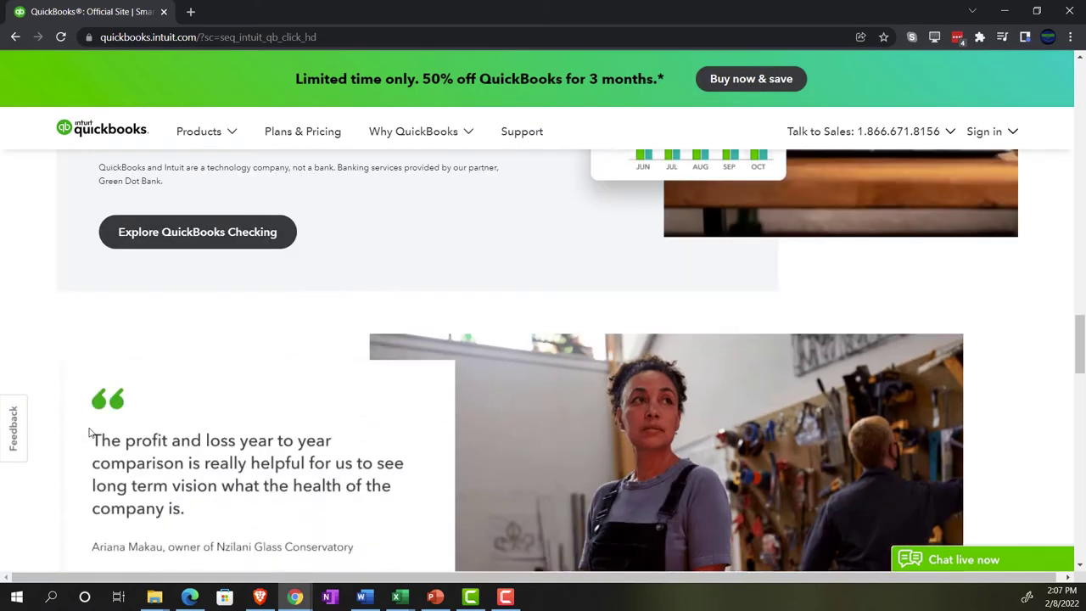
scroll(91, 433, down, 3)
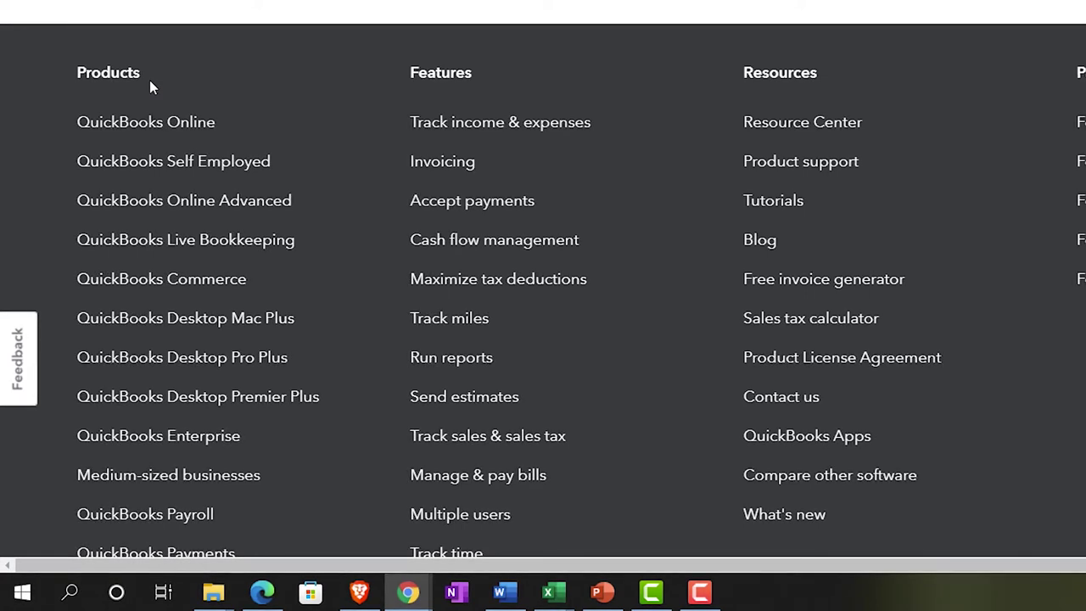
click(179, 127)
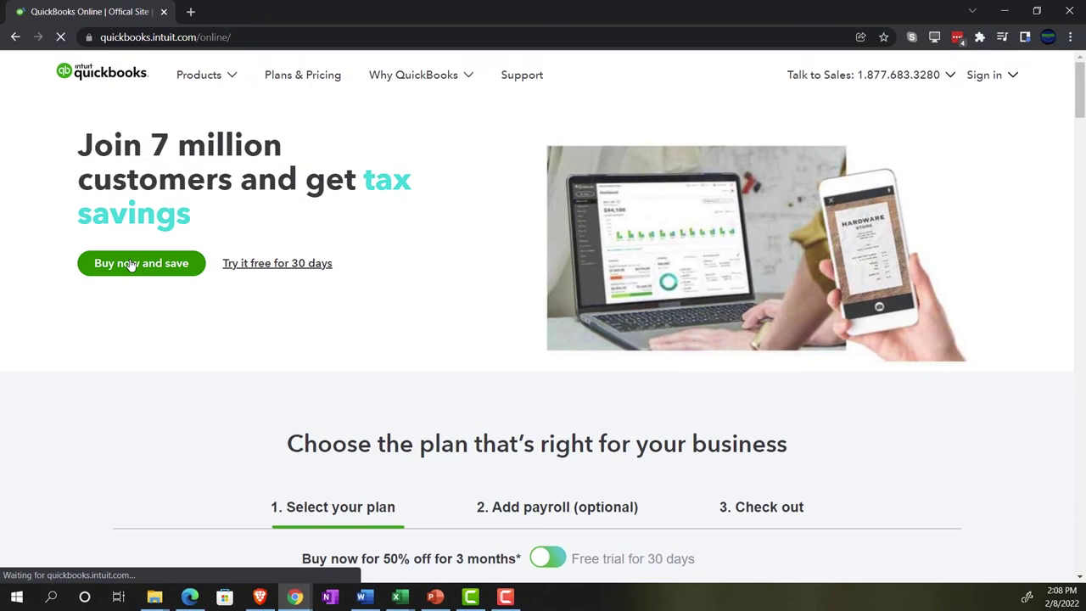
Open the plan selection, dismiss the survey and chat pop-ups, and switch the pricing to the 30-day free trial
click(131, 264)
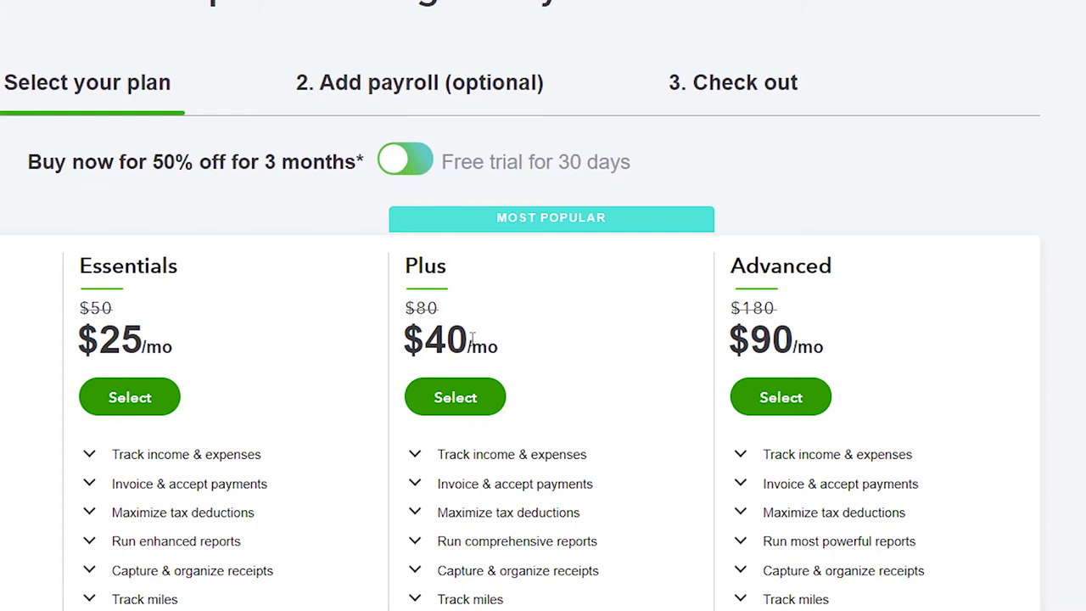
click(406, 161)
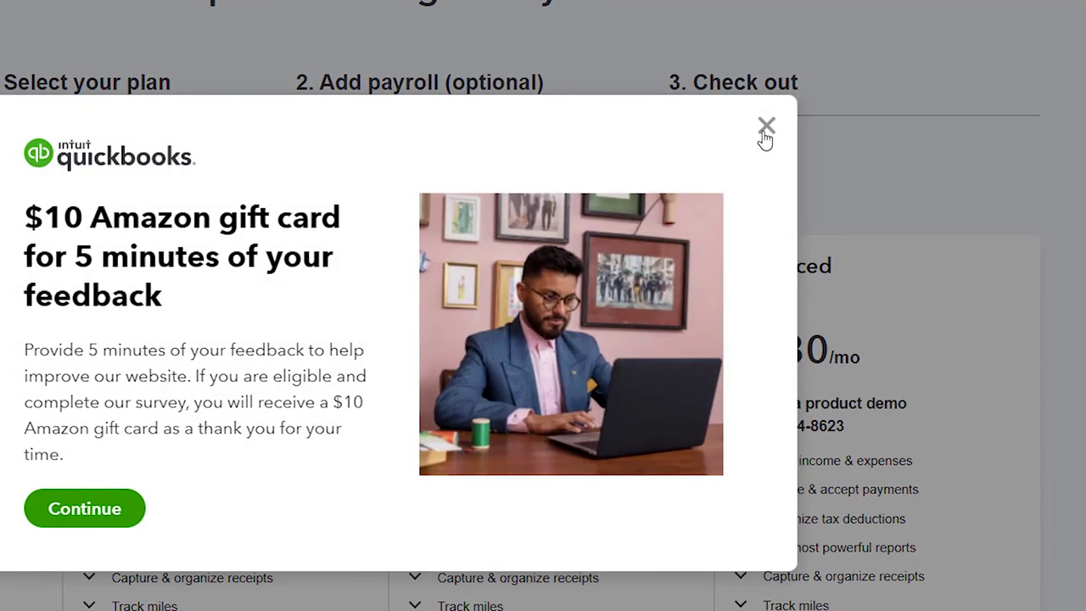
click(766, 125)
click(383, 168)
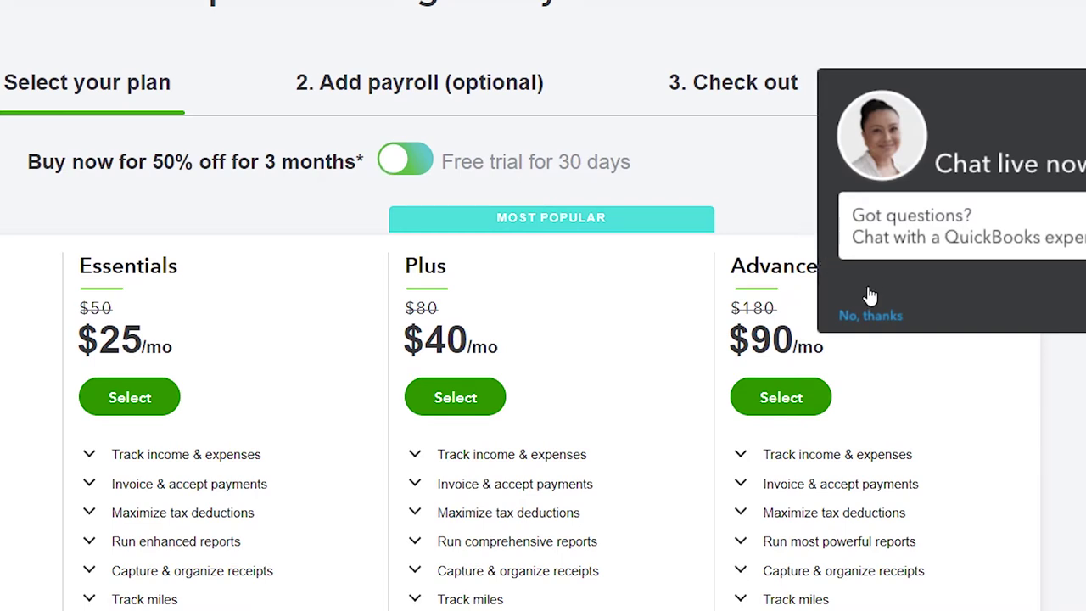
click(875, 316)
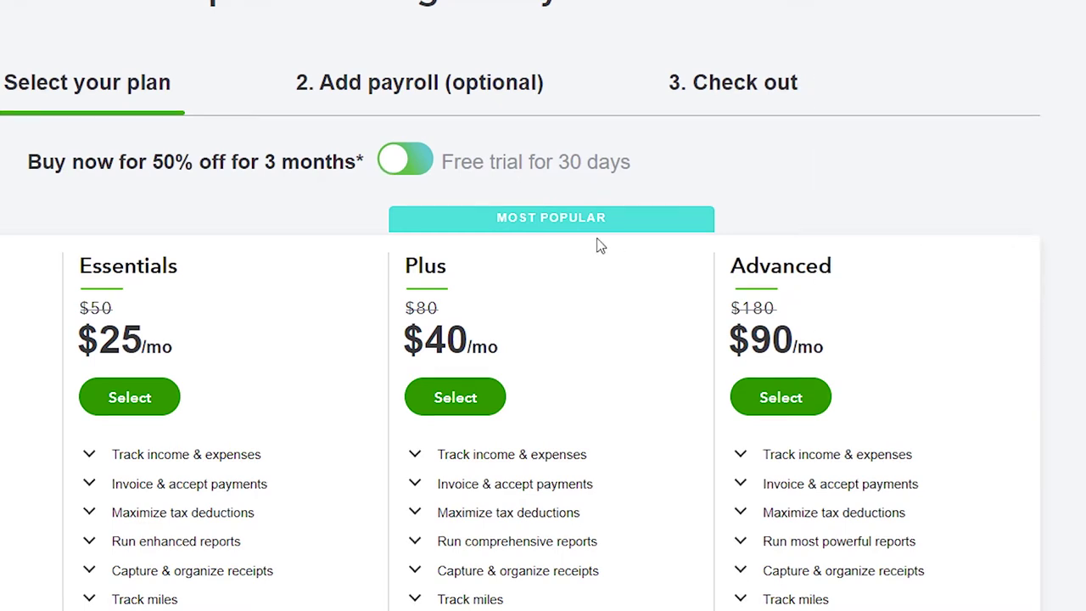
click(426, 166)
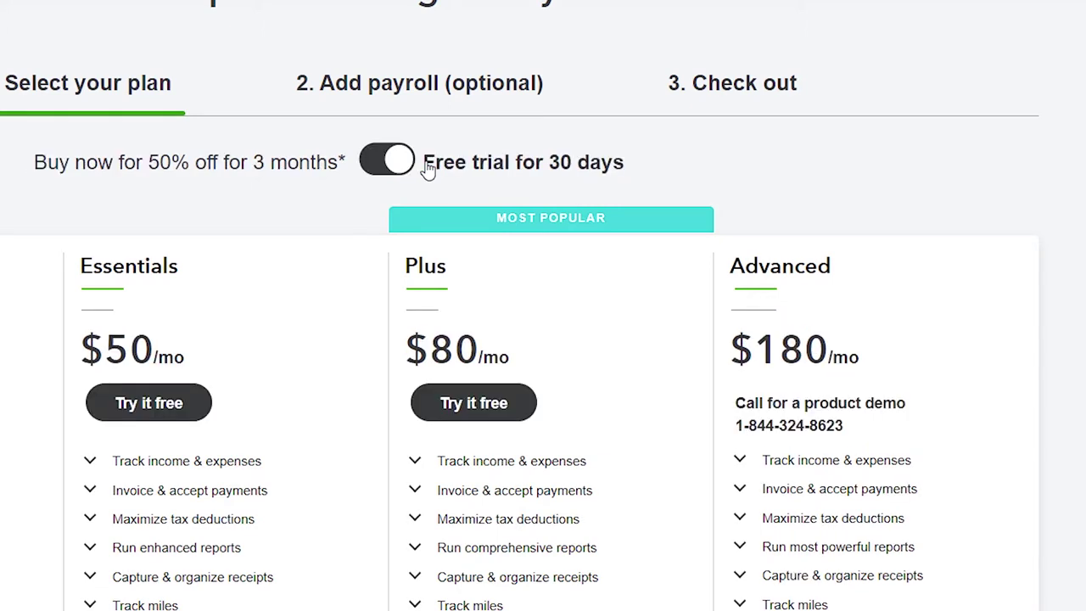
Compare the plan features, choose the Plus plan's free trial, and add Payroll Premium to it
scroll(429, 168, down, 1)
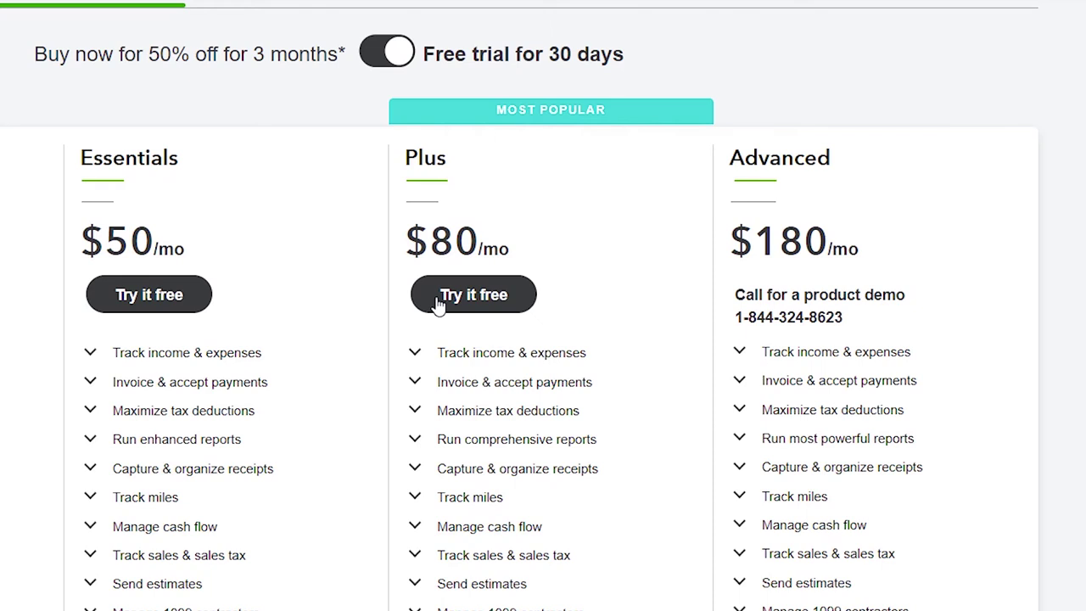
scroll(9, 376, down, 3)
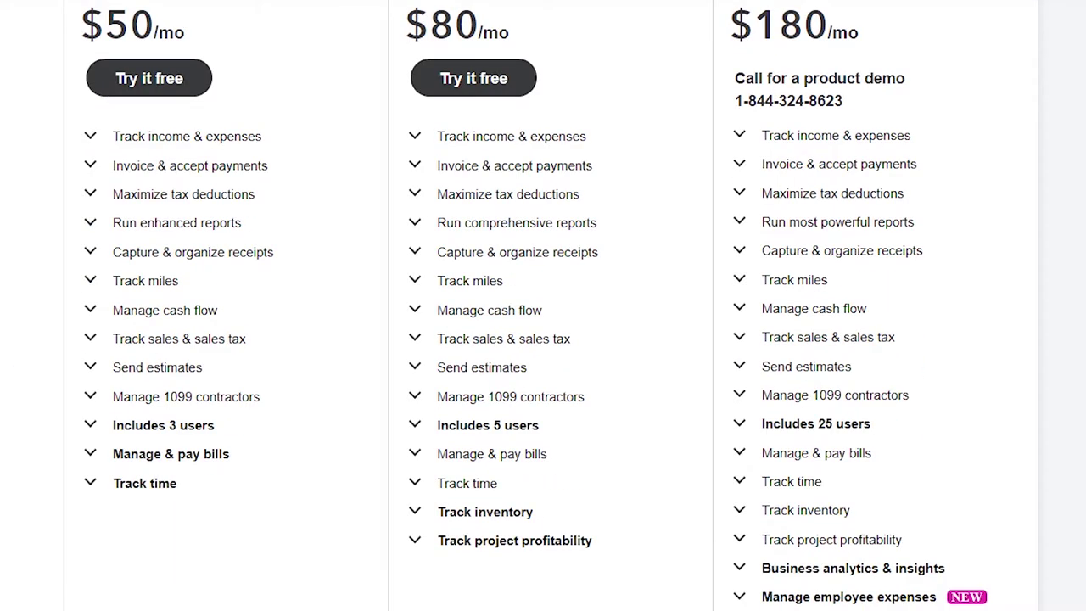
scroll(114, 483, up, 2)
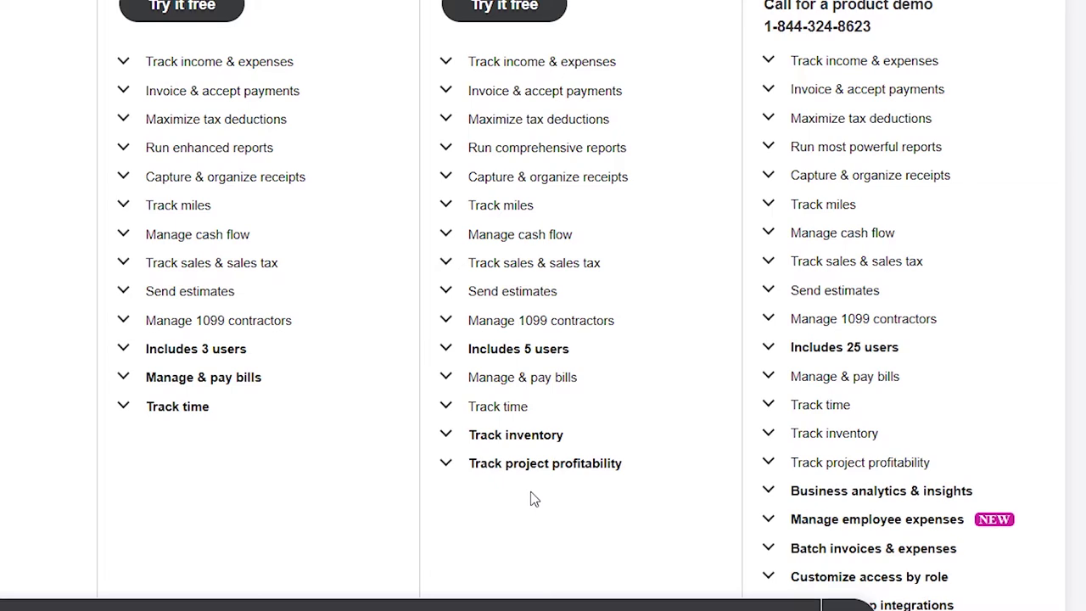
scroll(530, 499, up, 1)
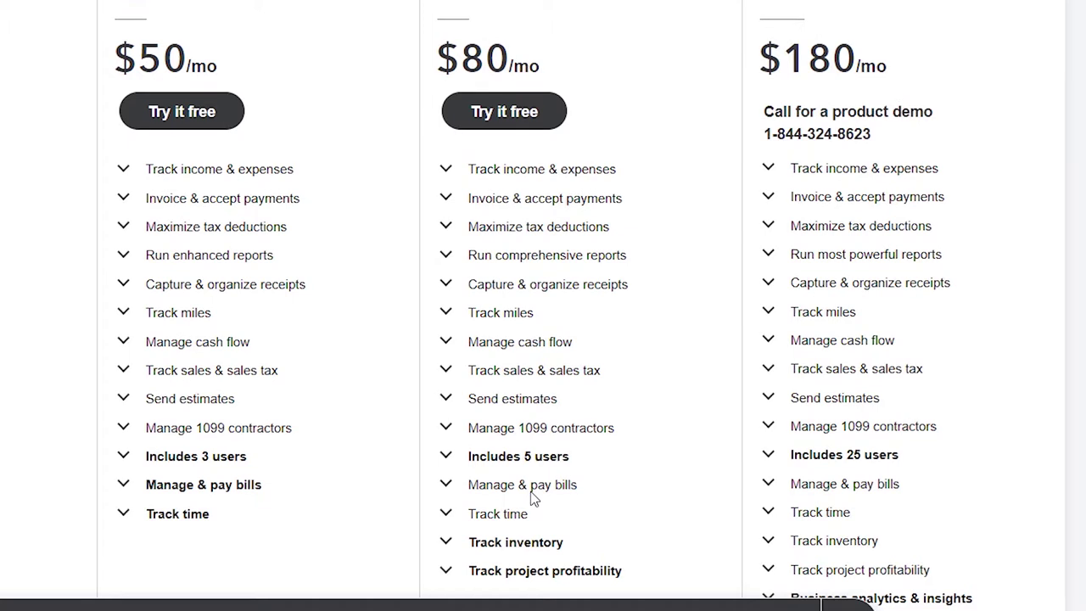
click(486, 119)
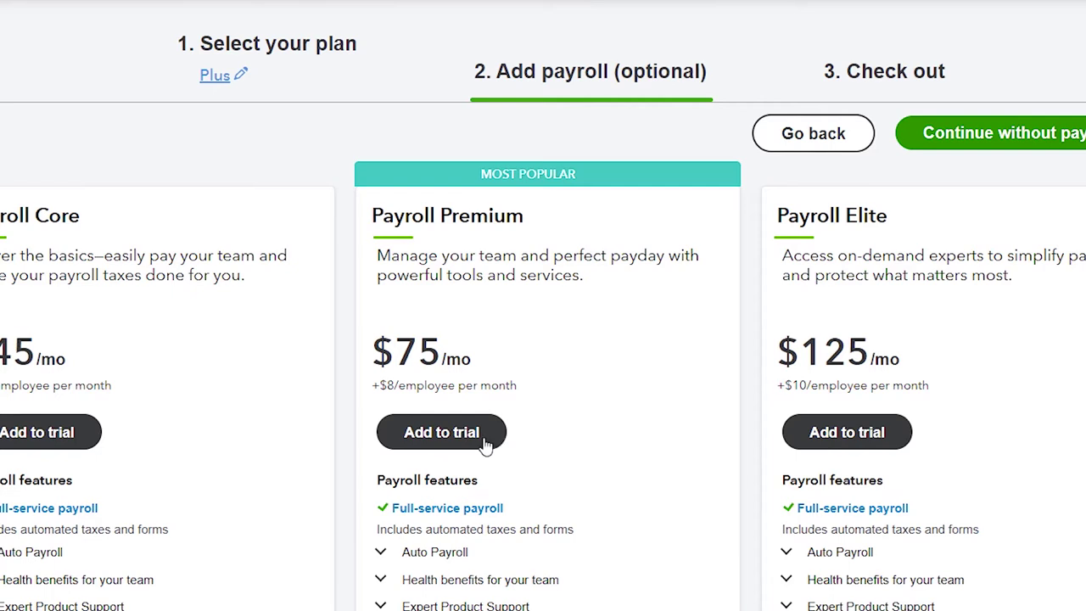
click(441, 433)
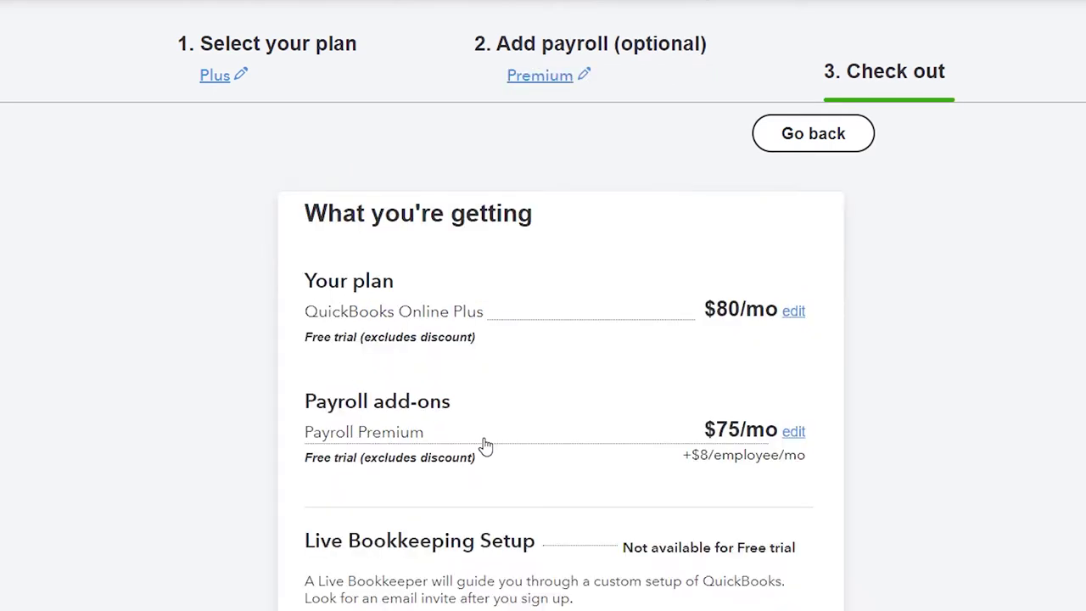
Review the trial order summary down to its total and proceed to checkout
scroll(317, 351, down, 1)
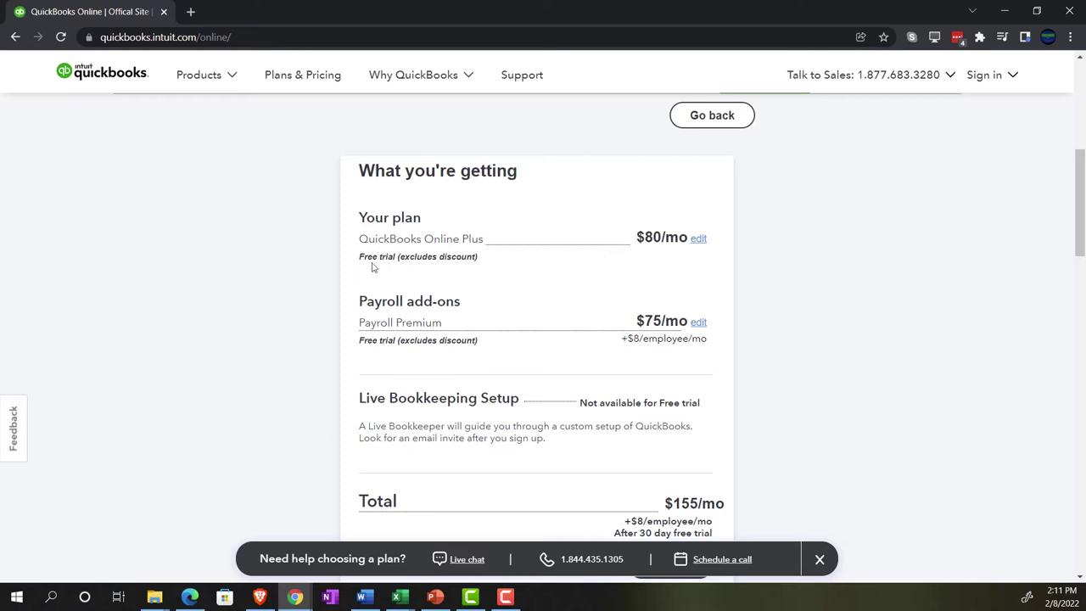
key(ctrl+plus)
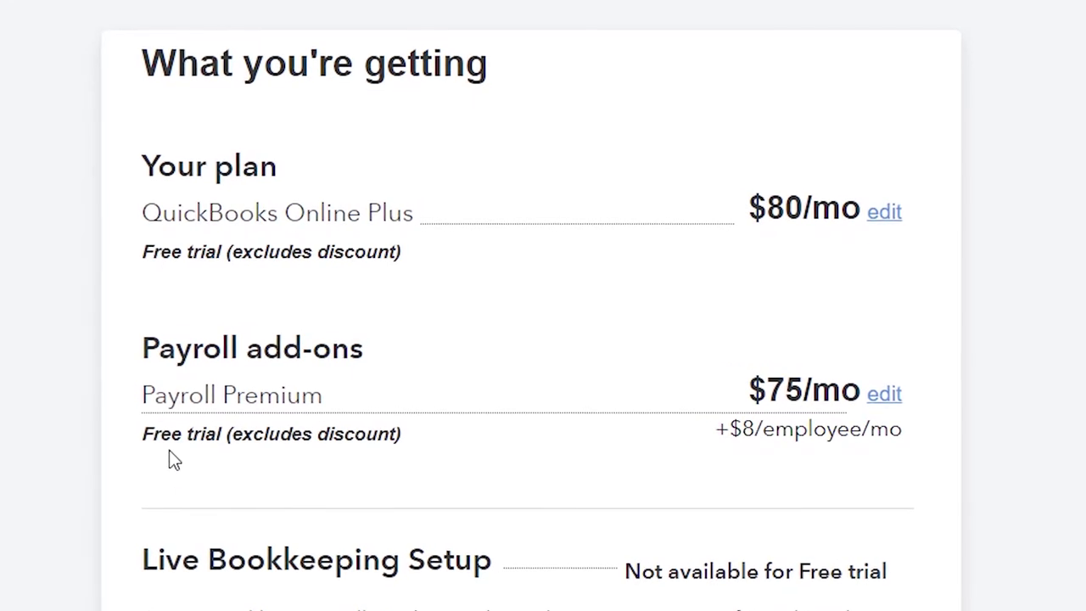
scroll(169, 453, down, 2)
scroll(169, 458, down, 2)
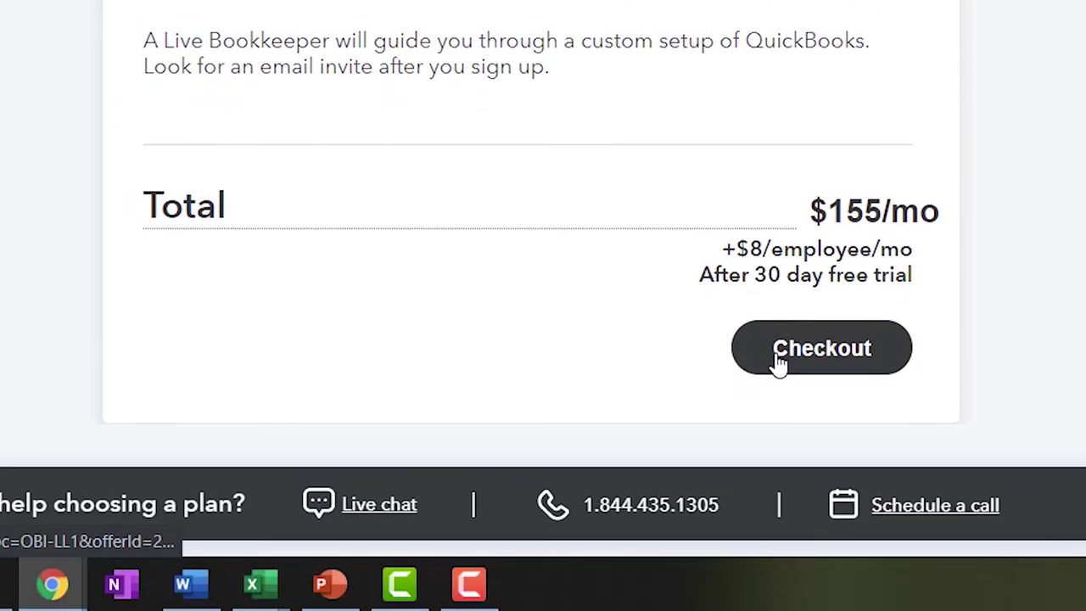
click(778, 360)
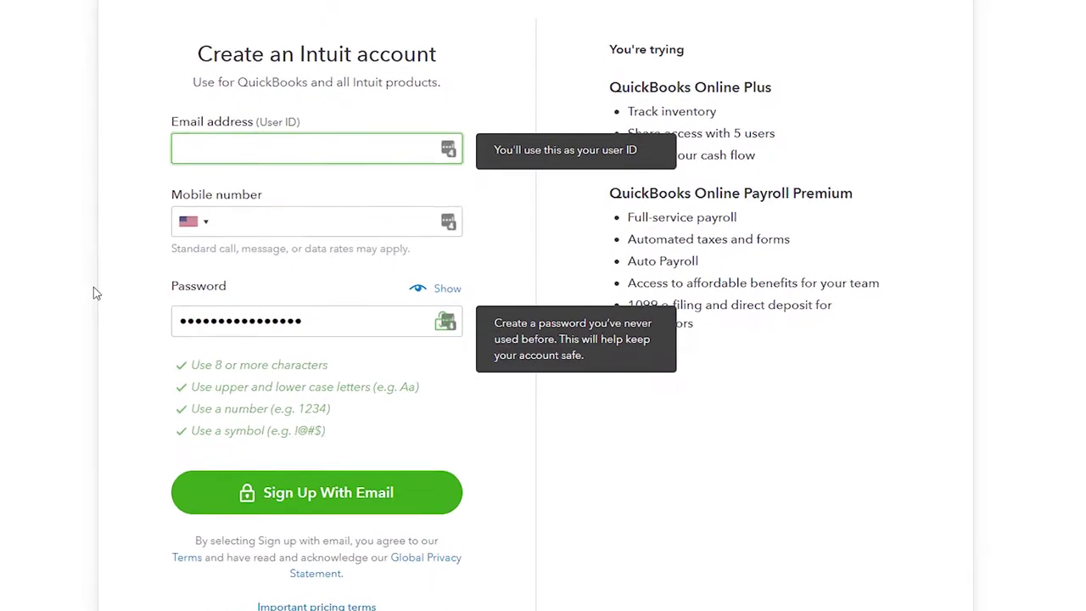
Continue with the trial instead of buying, and start the company setup from the welcome page
click(5, 288)
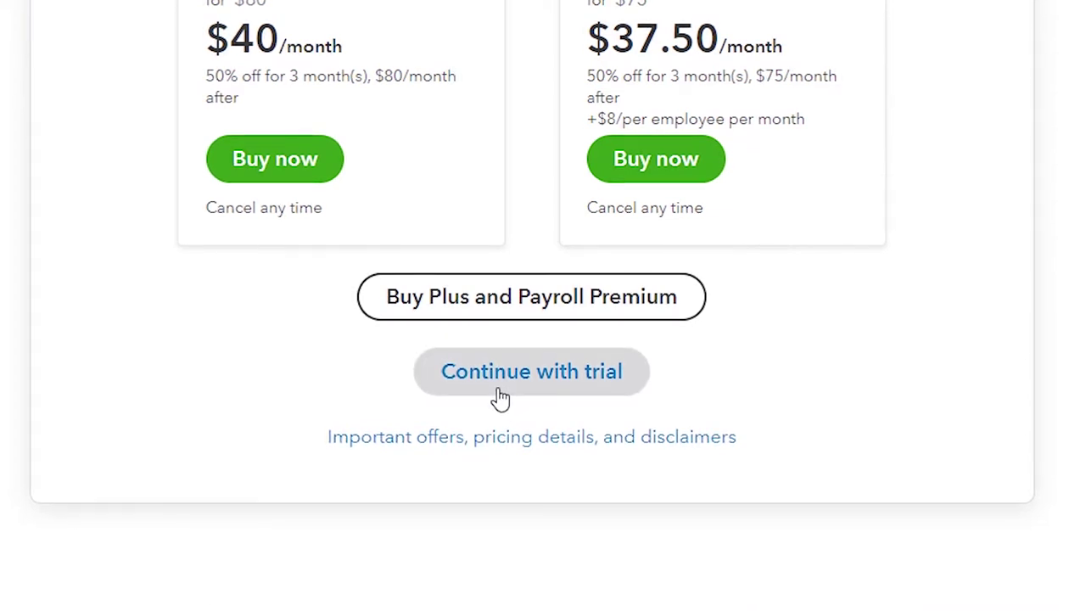
click(501, 399)
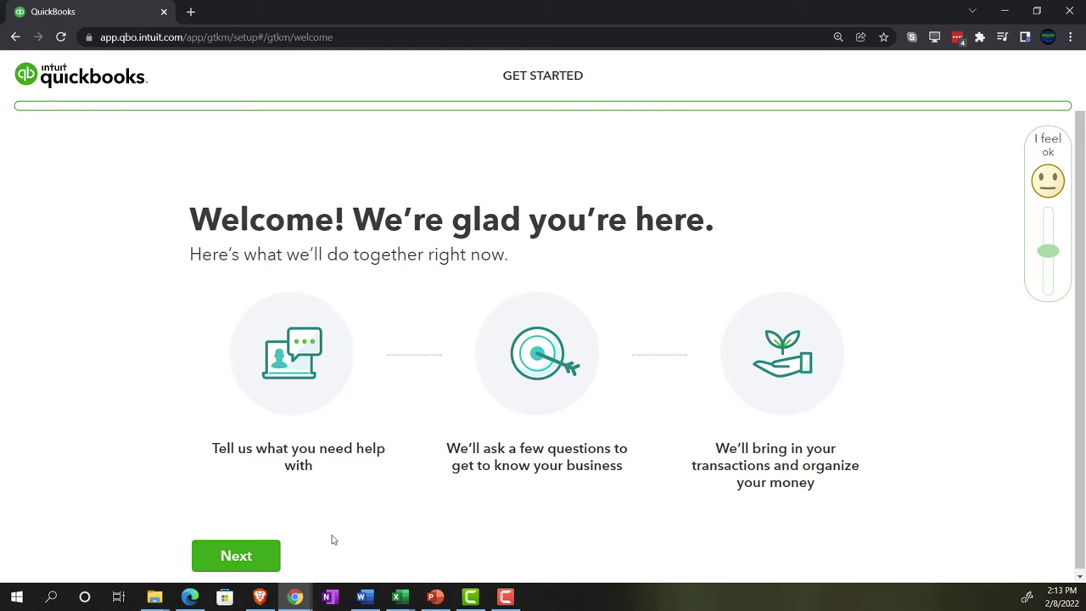
click(254, 557)
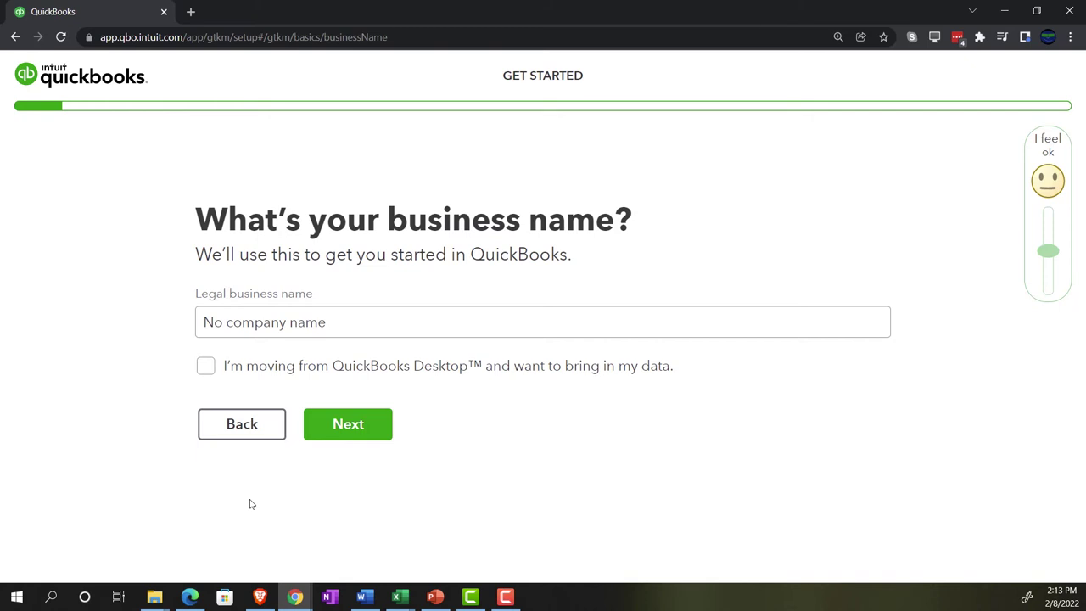
Replace the legal business name with "Bank Feed Practice File" and continue to the industry question
drag(354, 322, 75, 335)
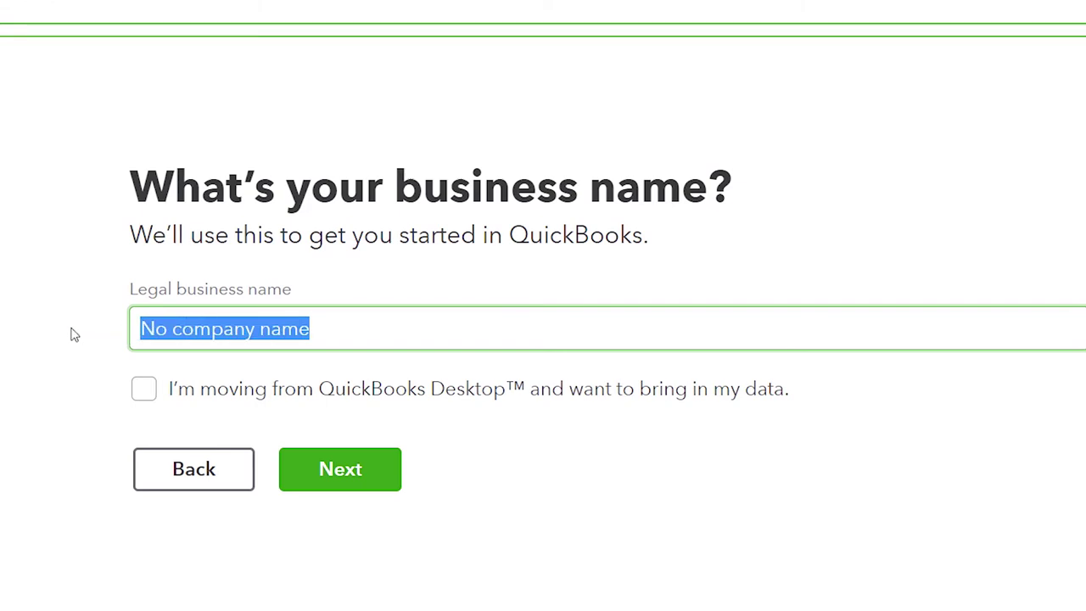
text(Bank )
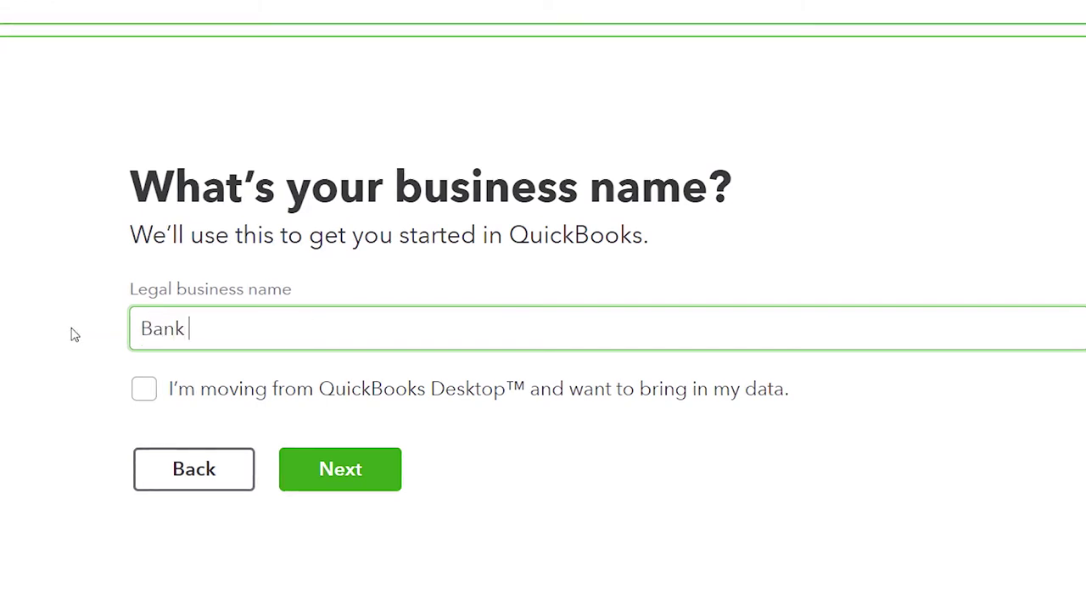
text(Feed Practice FIle)
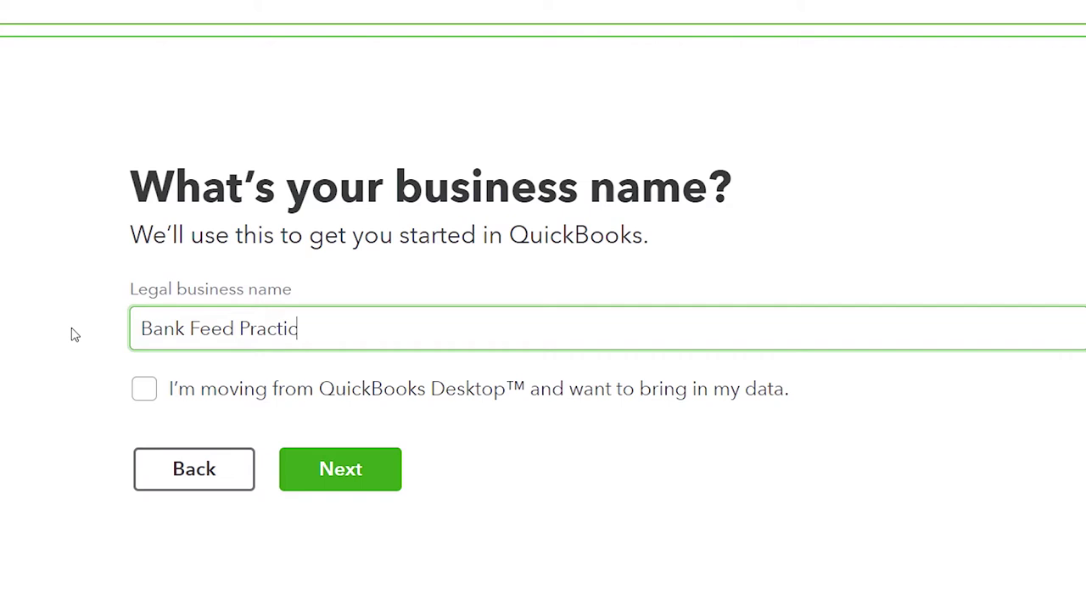
key(BackSpace)
key(BackSpace)
key(BackSpace)
text(ile)
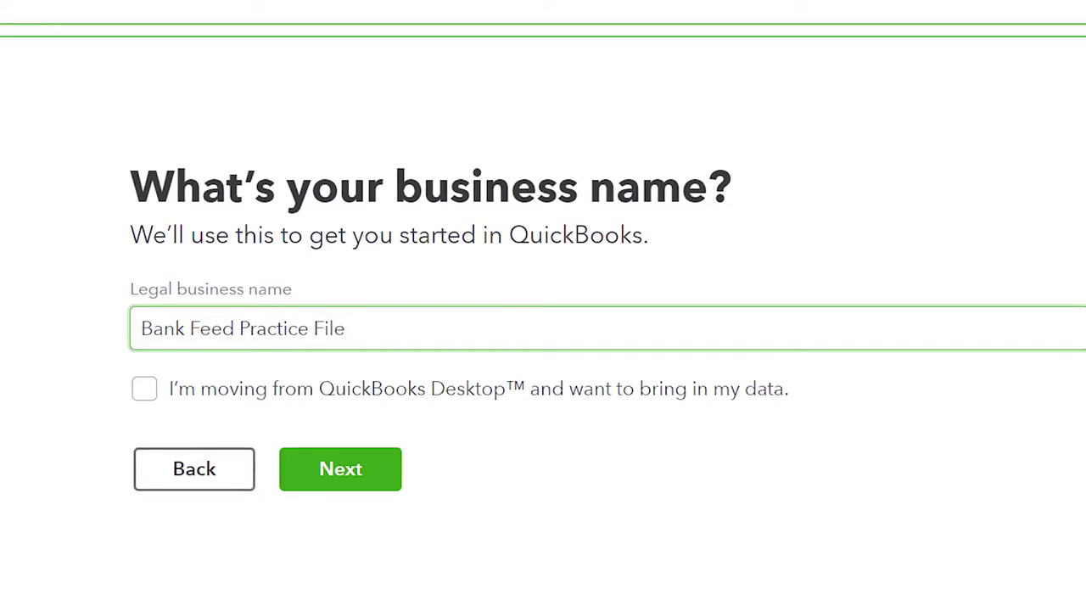
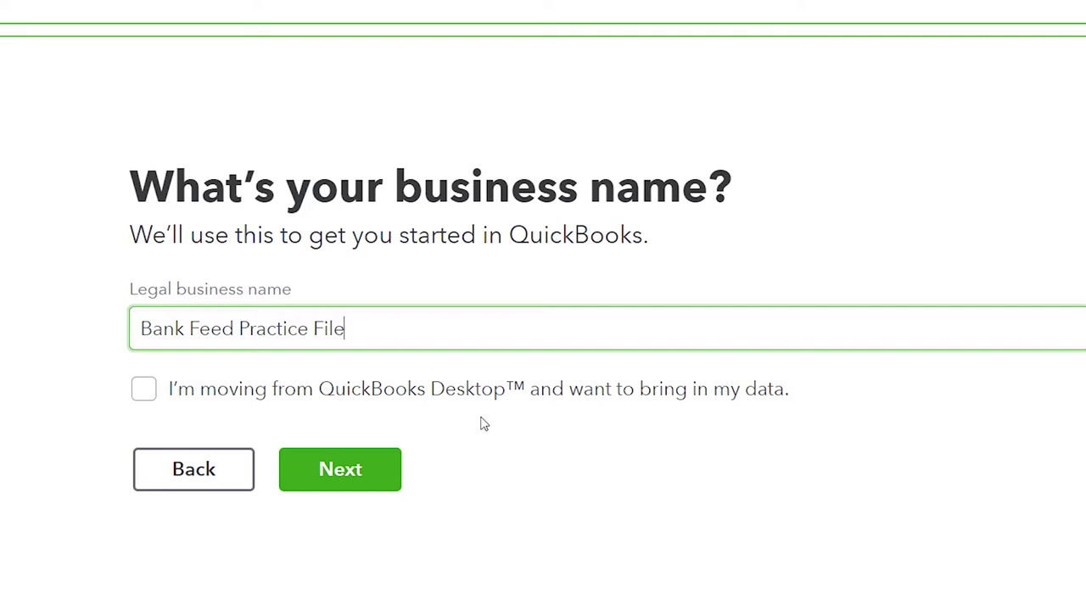
click(381, 484)
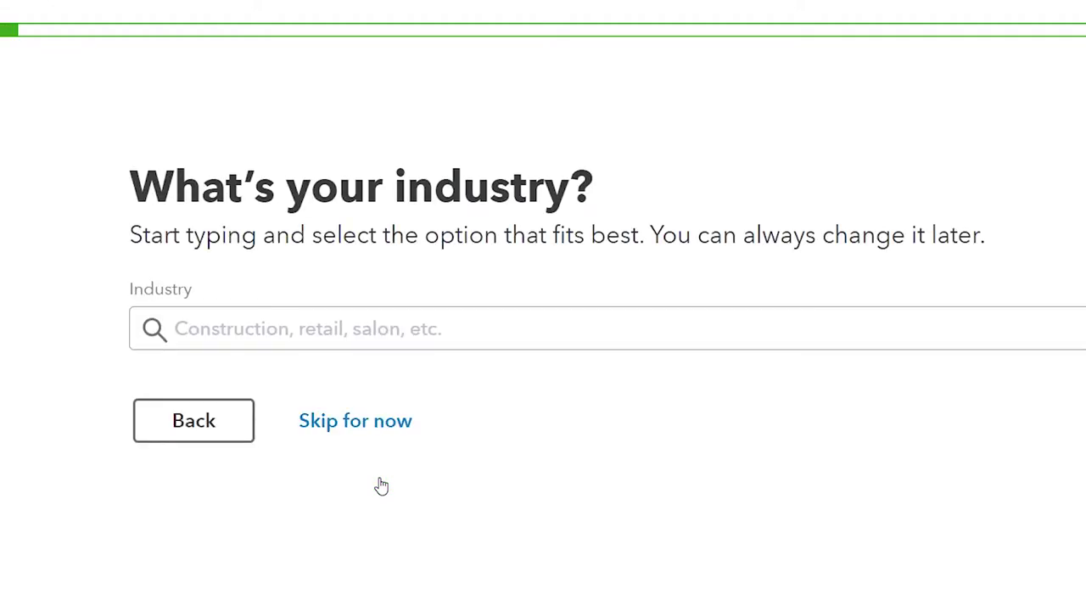
Leave the industry blank and skip that question for now
click(355, 338)
click(642, 331)
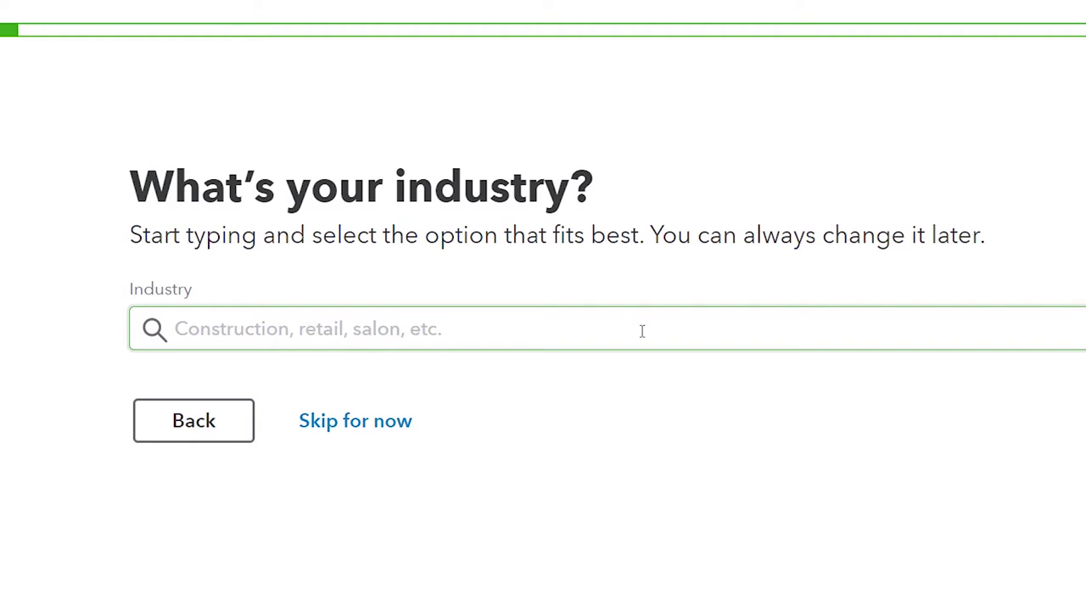
click(421, 428)
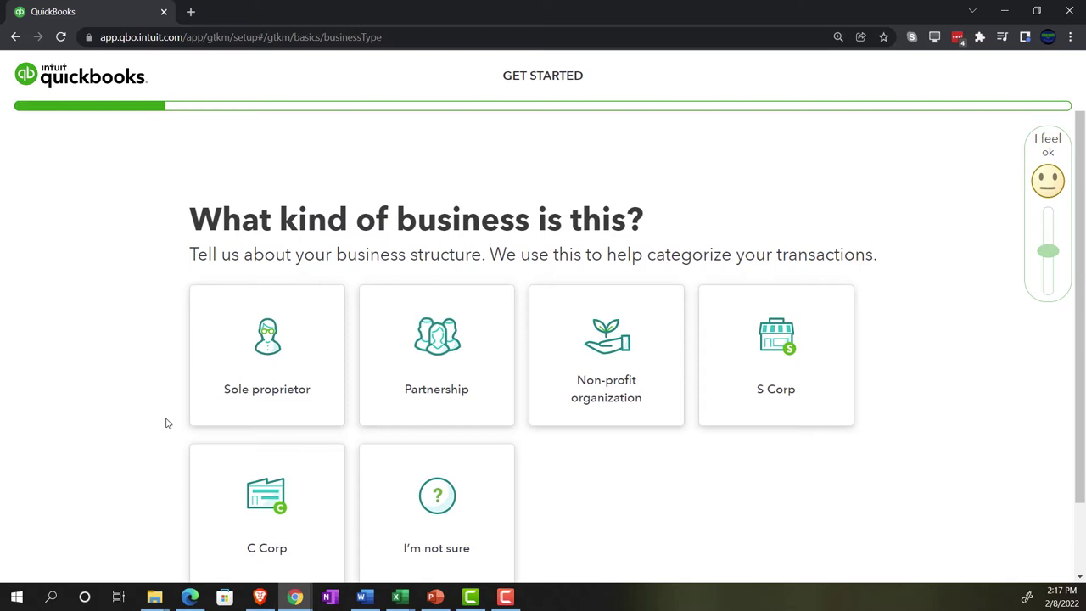
Choose Sole proprietor as the kind of business and continue
scroll(167, 423, down, 1)
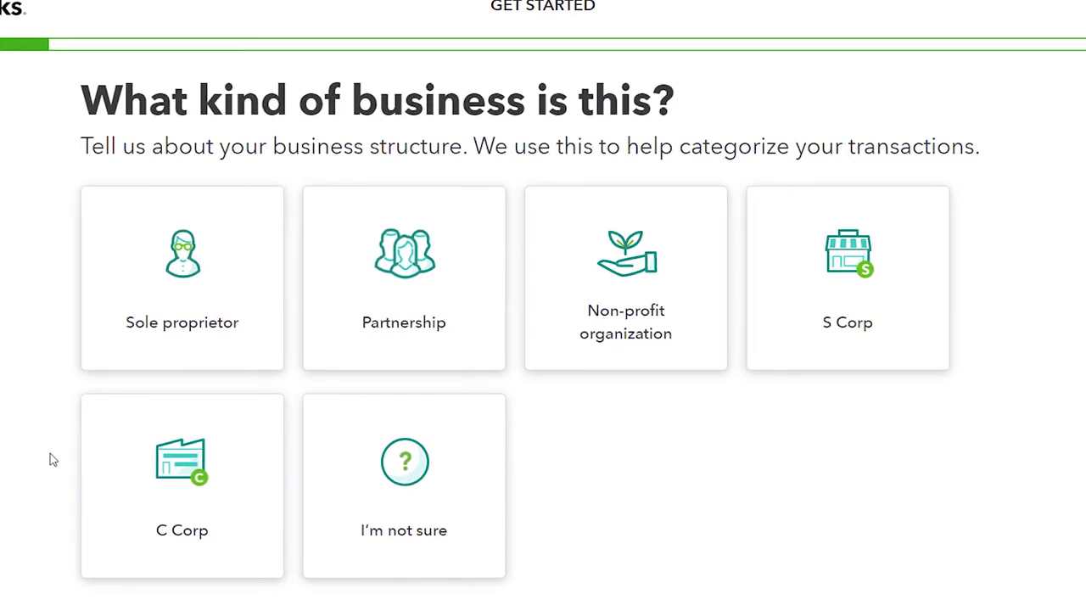
click(133, 334)
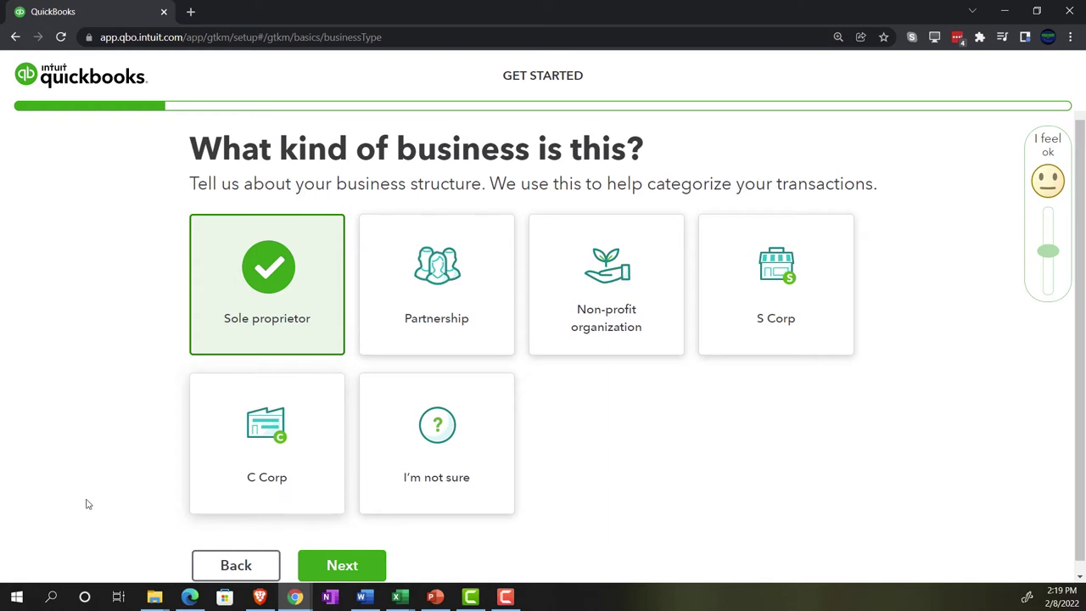
scroll(87, 504, down, 1)
click(338, 560)
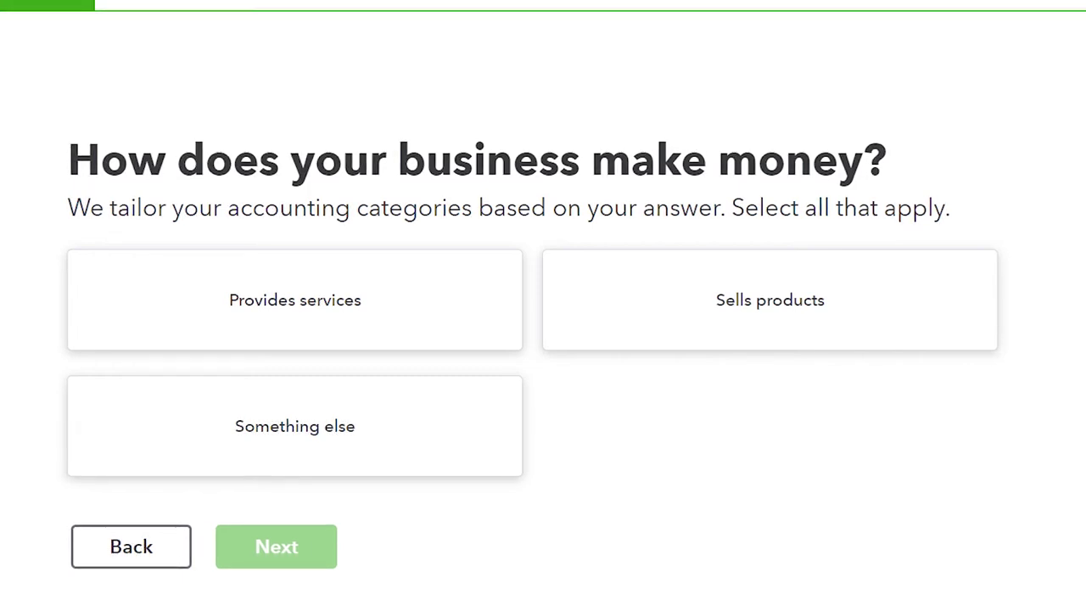
Select both Provides services and Sells products as the ways the business makes money, and continue
click(111, 328)
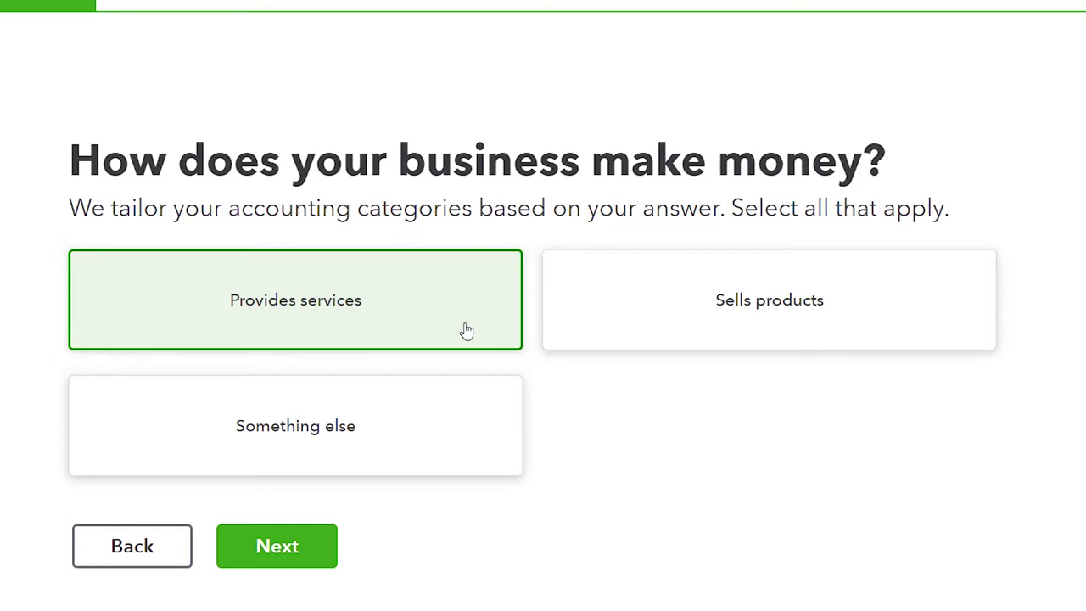
click(124, 328)
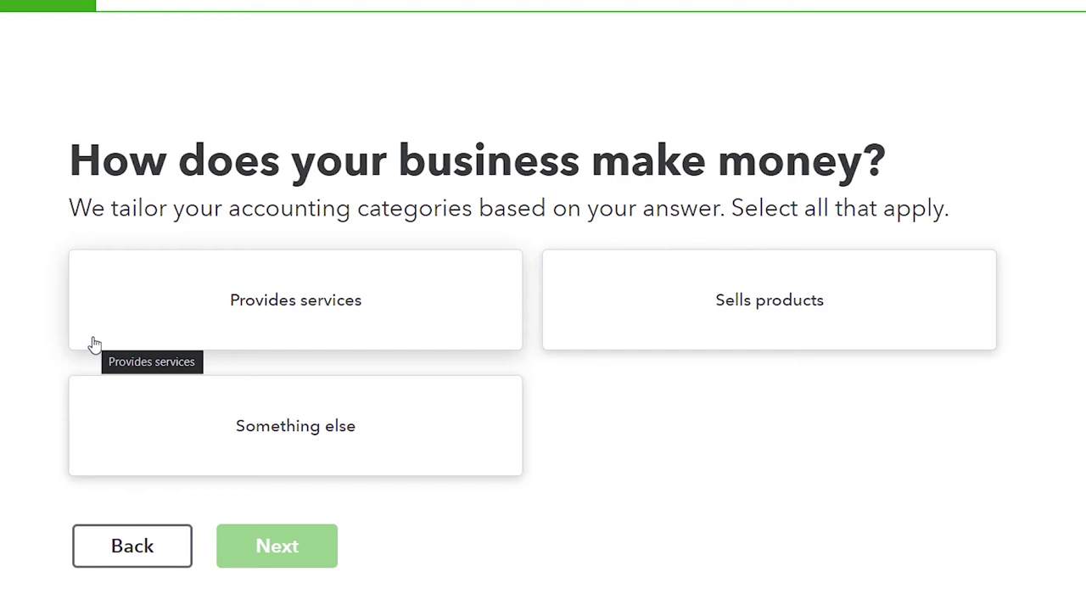
click(642, 305)
click(492, 308)
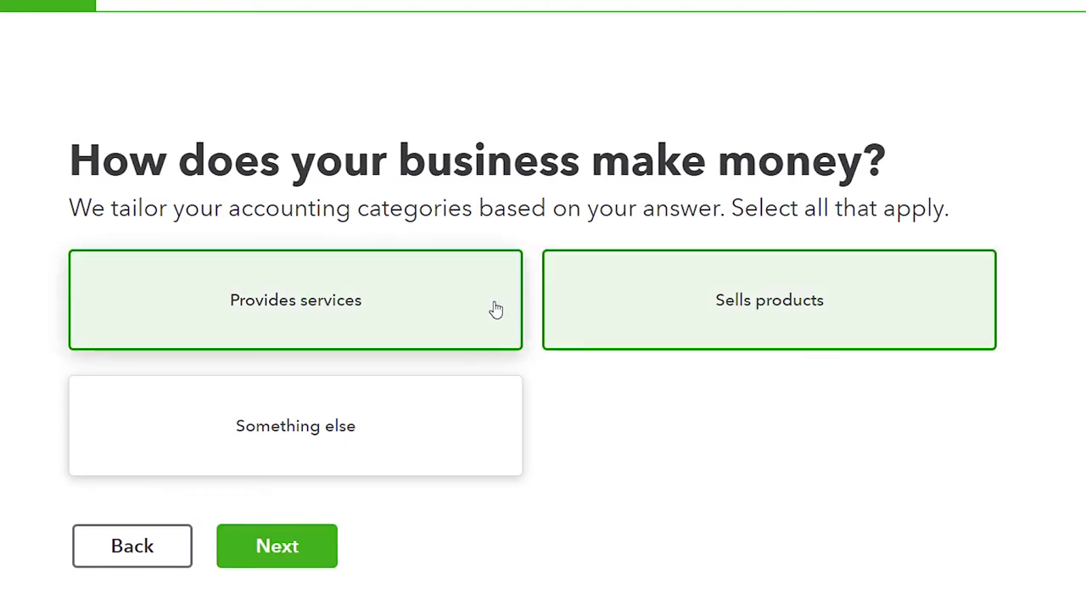
click(319, 558)
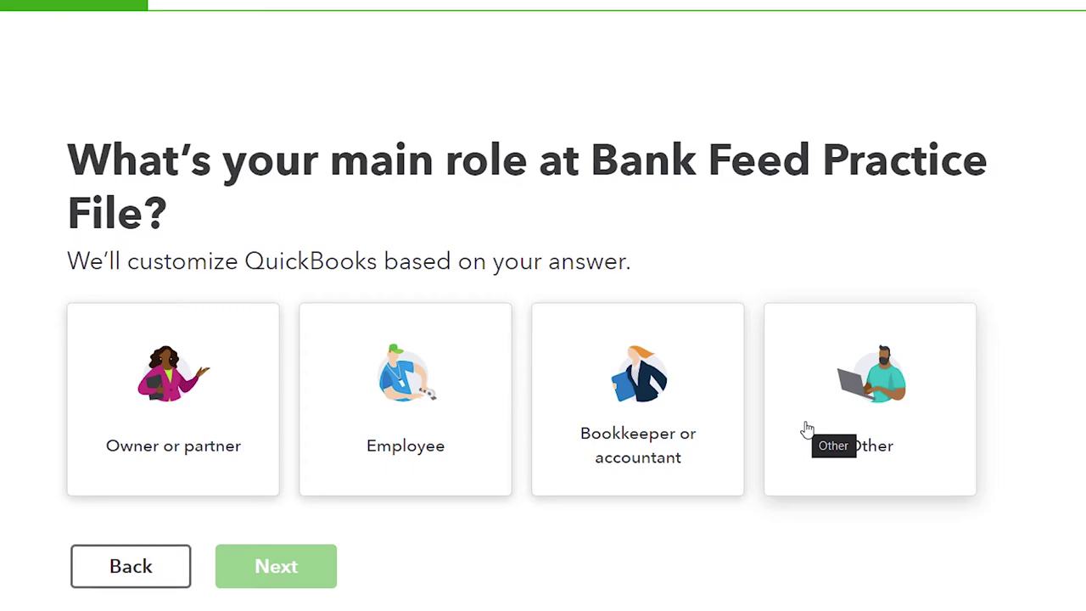
Set the main role to Owner or partner, and select Employees and Contractors as the others who work at the business
click(159, 436)
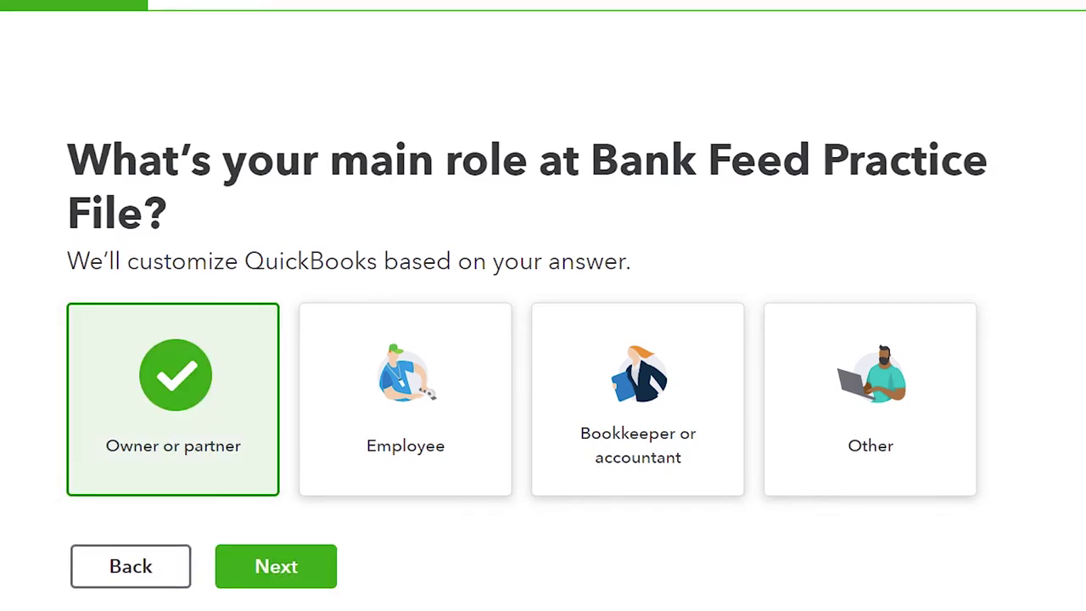
click(307, 577)
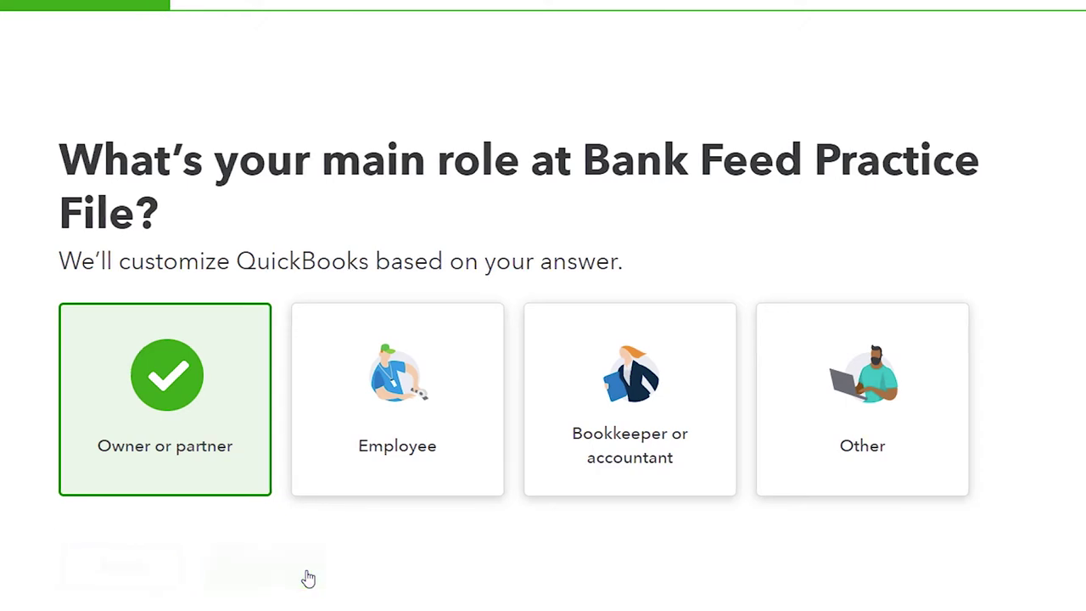
scroll(143, 455, down, 1)
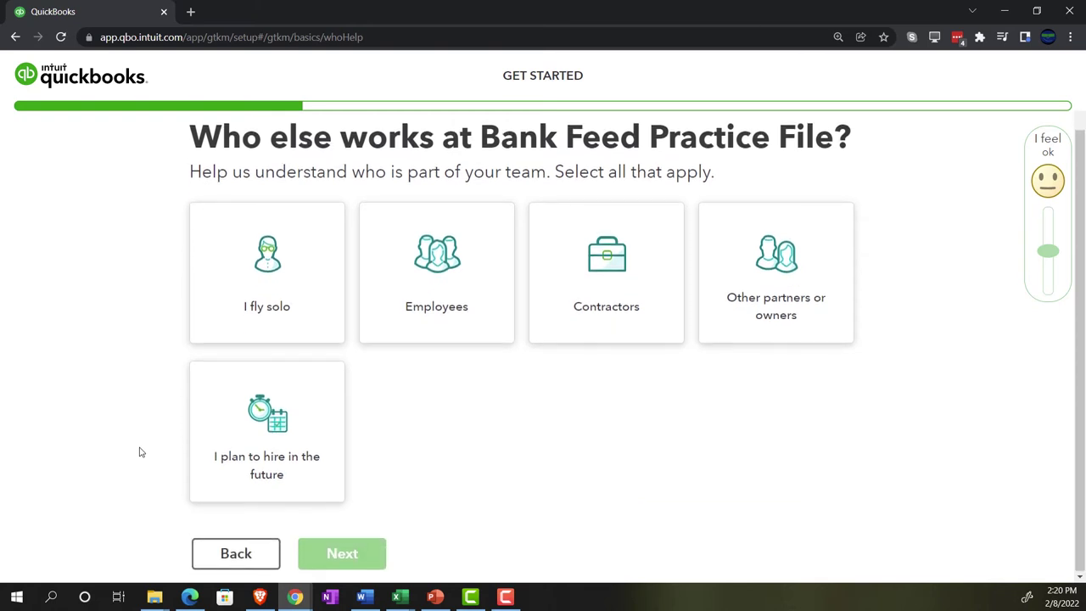
scroll(142, 453, up, 1)
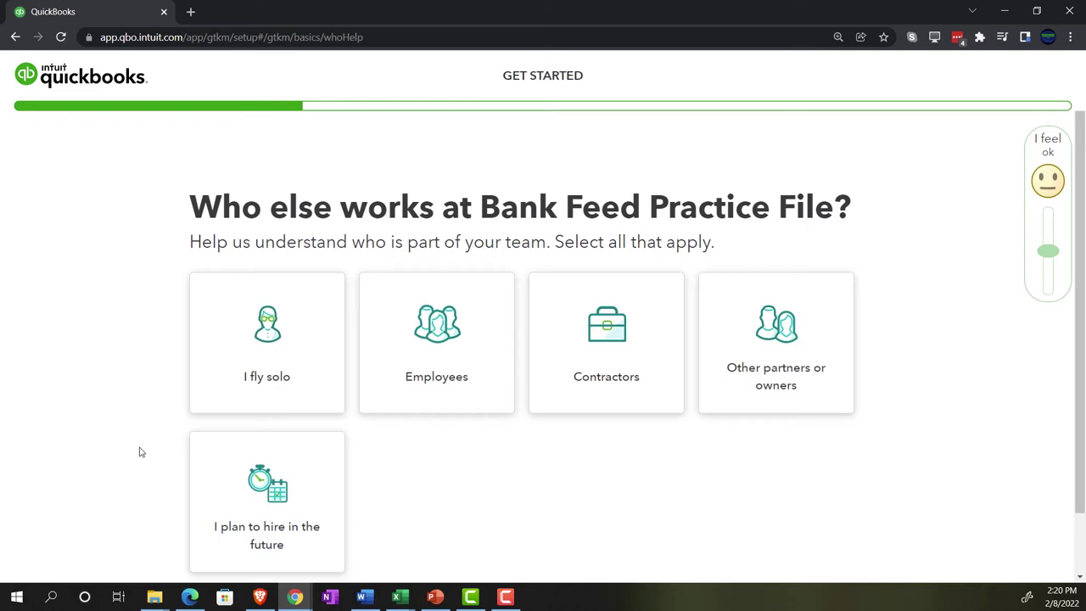
scroll(142, 452, down, 1)
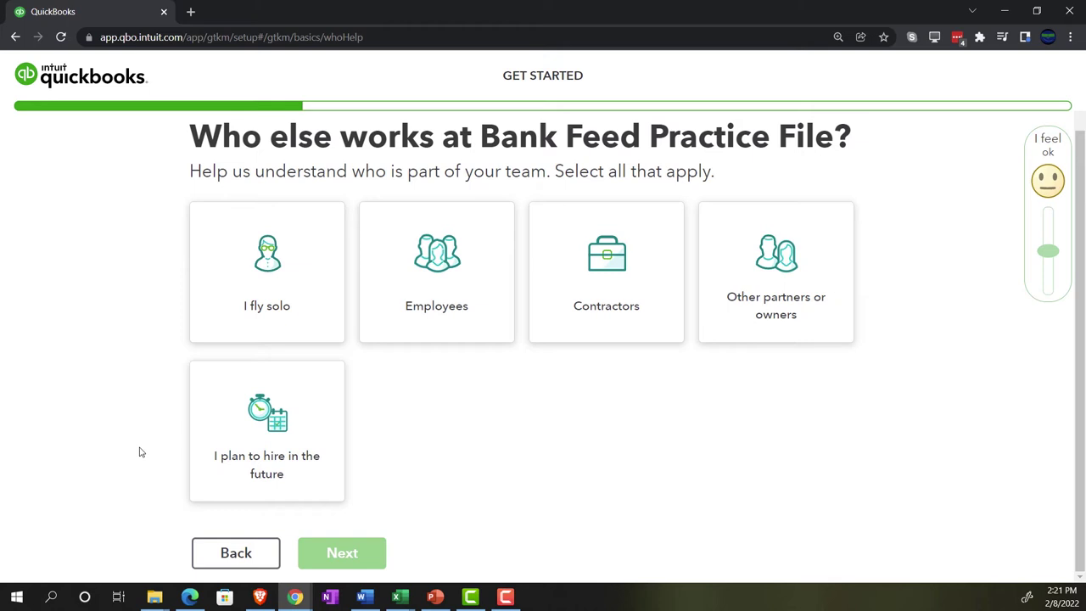
click(235, 303)
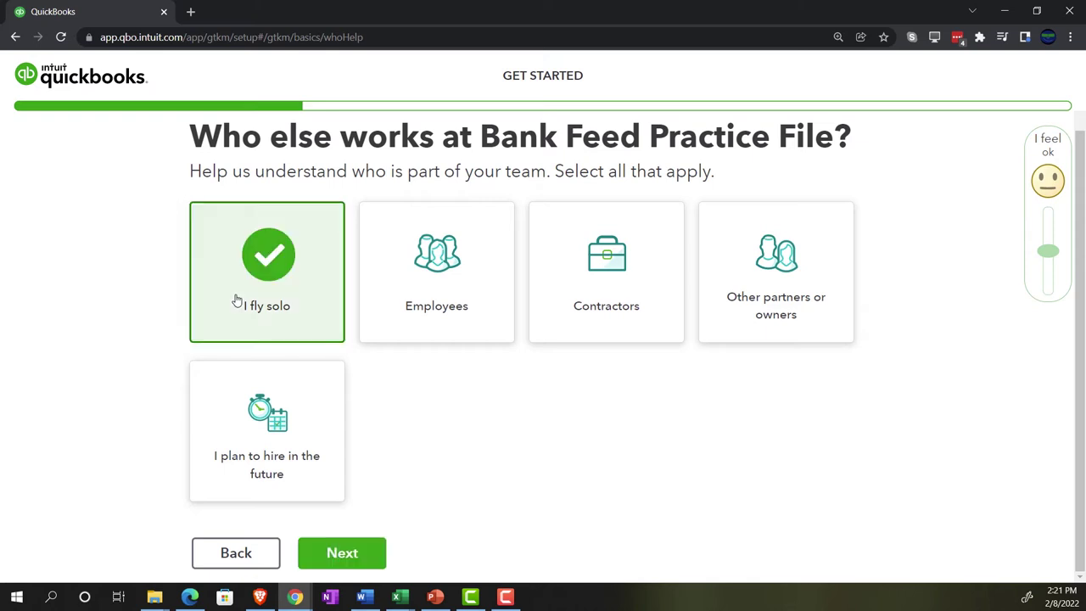
click(398, 323)
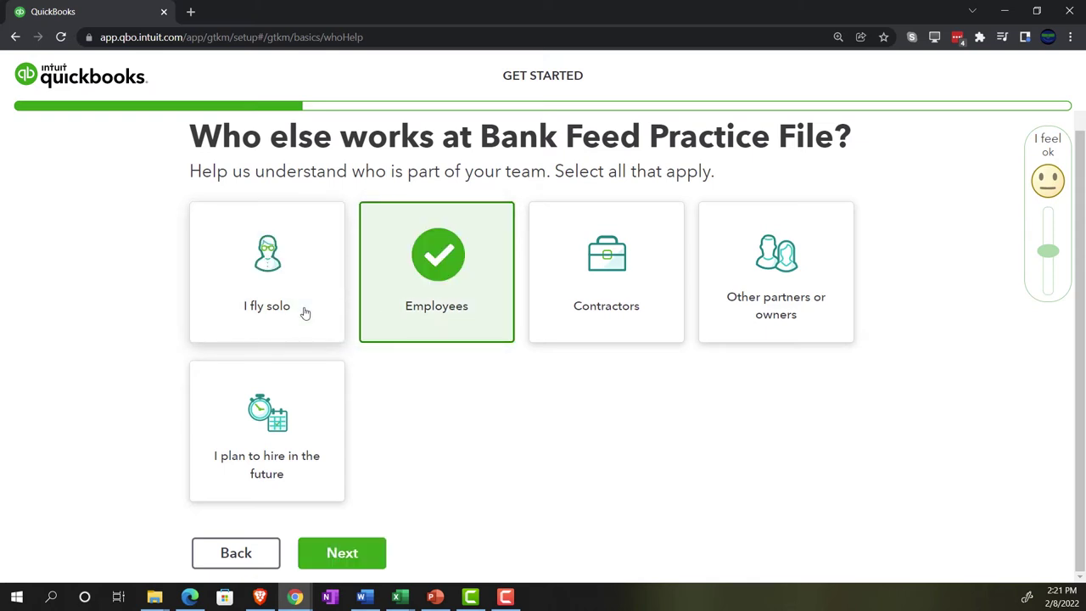
click(569, 326)
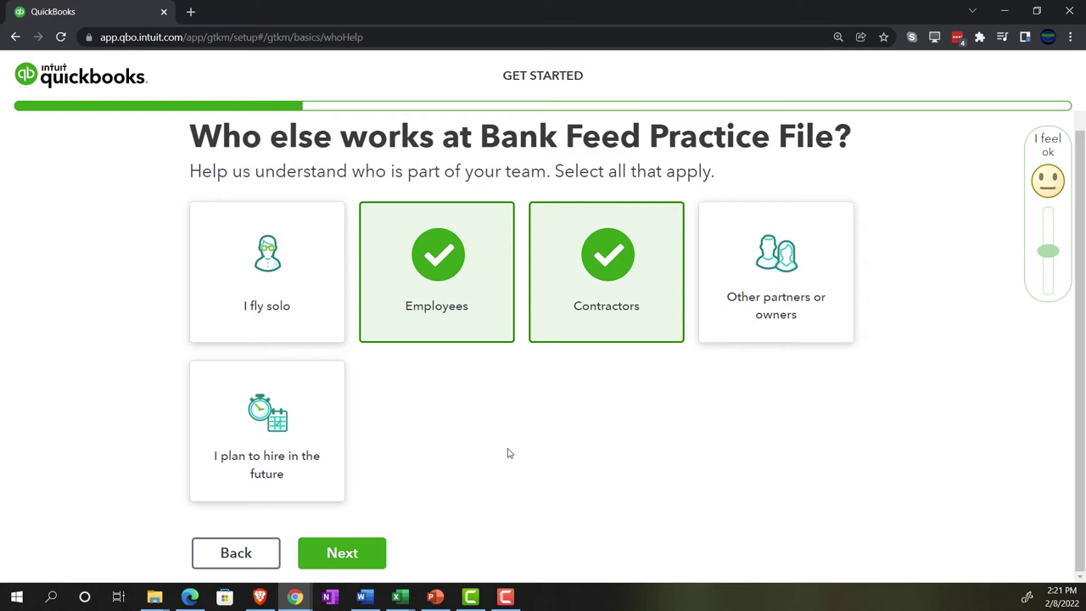
click(367, 549)
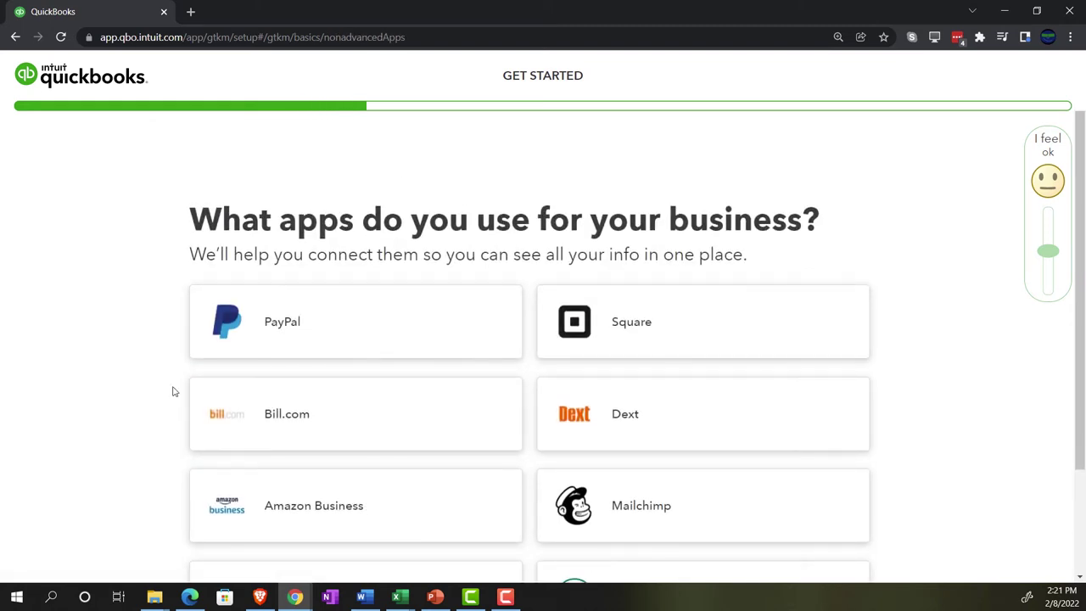
Skip the question about business apps and choose setting up QuickBooks to start using it right away as today's goal
scroll(173, 391, down, 1)
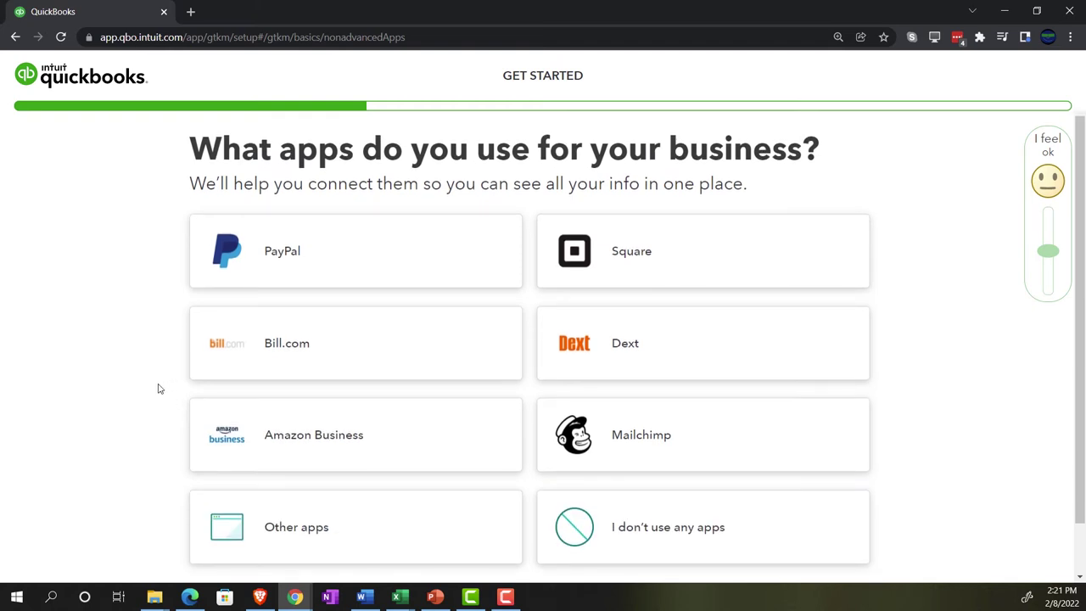
scroll(157, 389, down, 1)
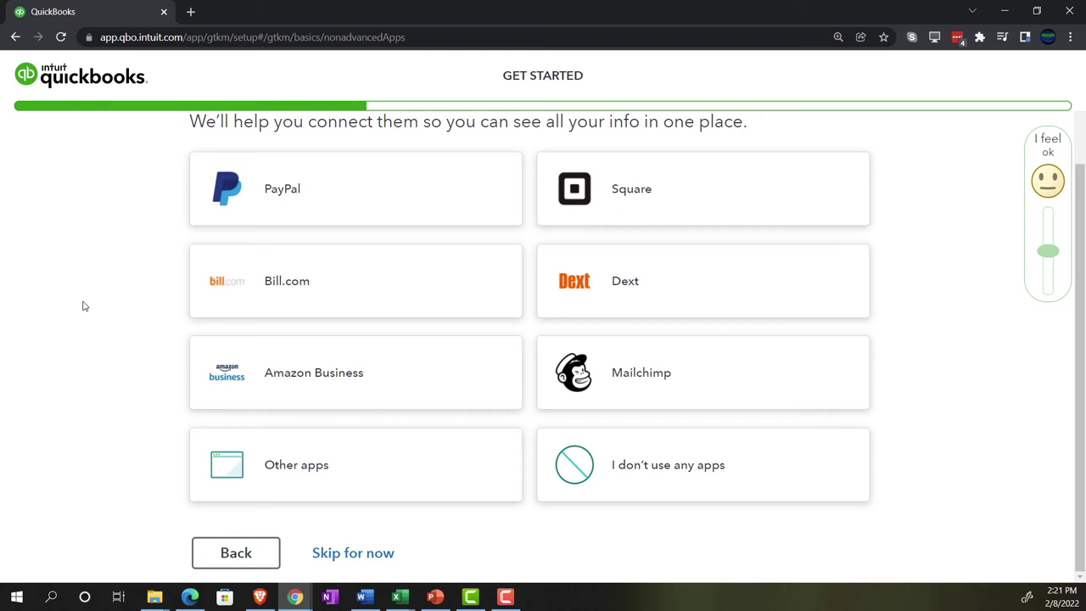
click(353, 553)
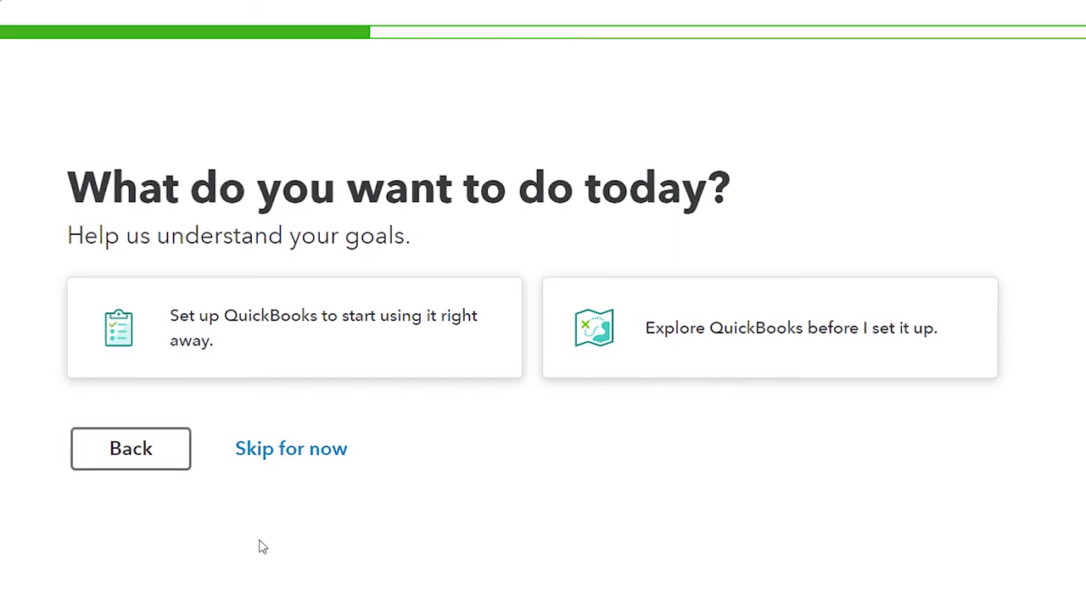
click(259, 347)
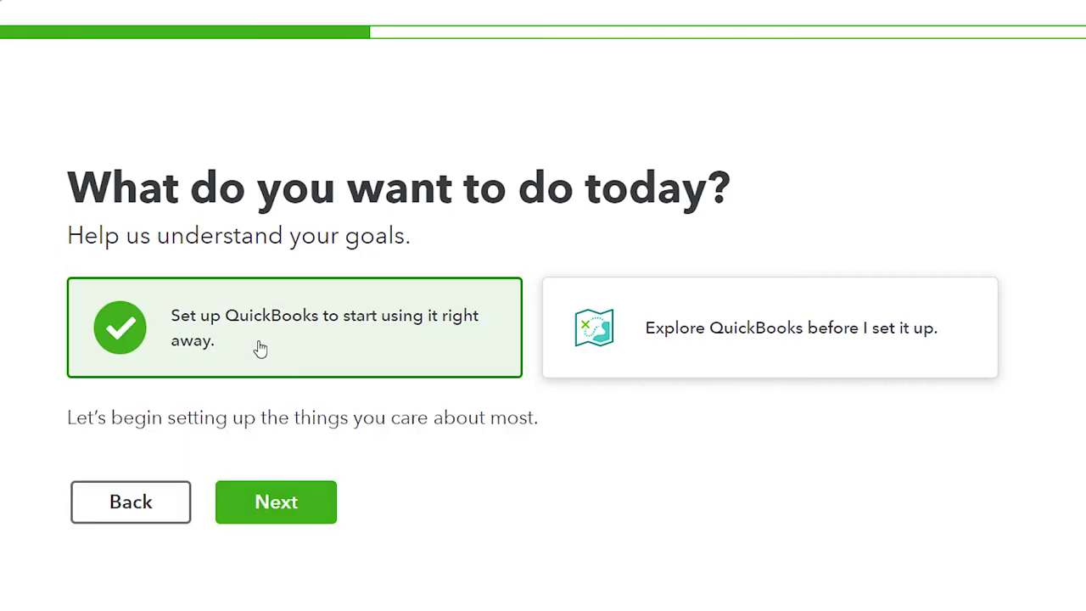
click(273, 507)
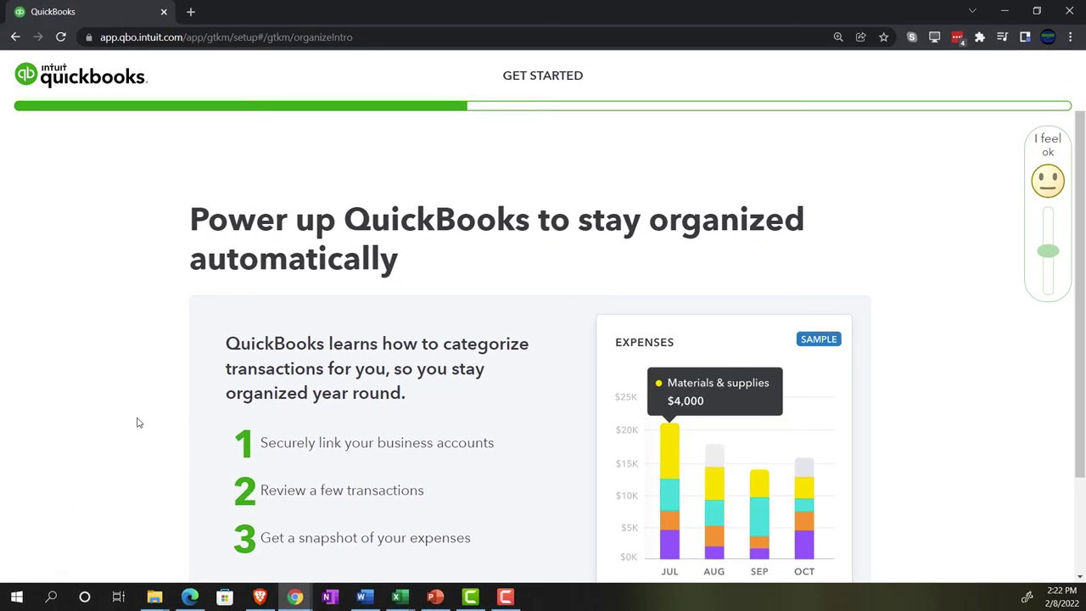
Move past the page about linking business accounts and skip the question about what to set up next
scroll(139, 422, down, 1)
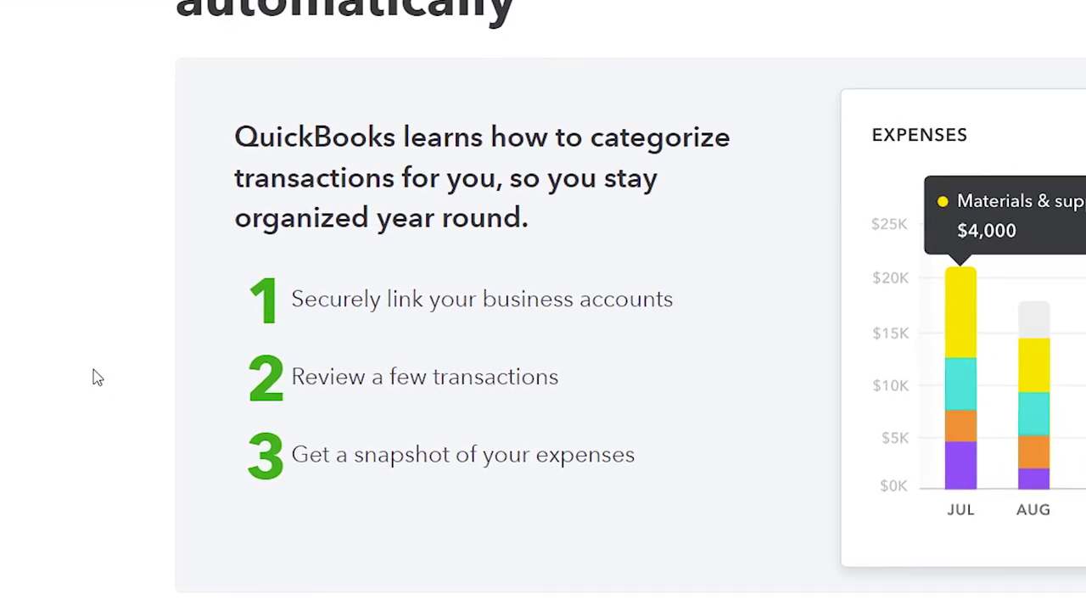
scroll(93, 371, down, 1)
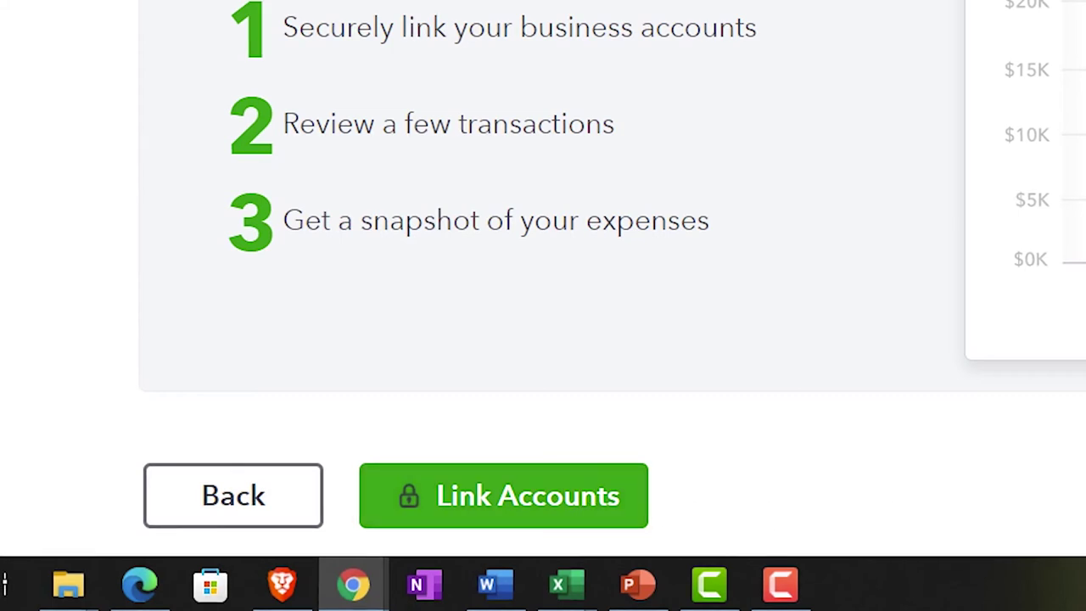
click(503, 495)
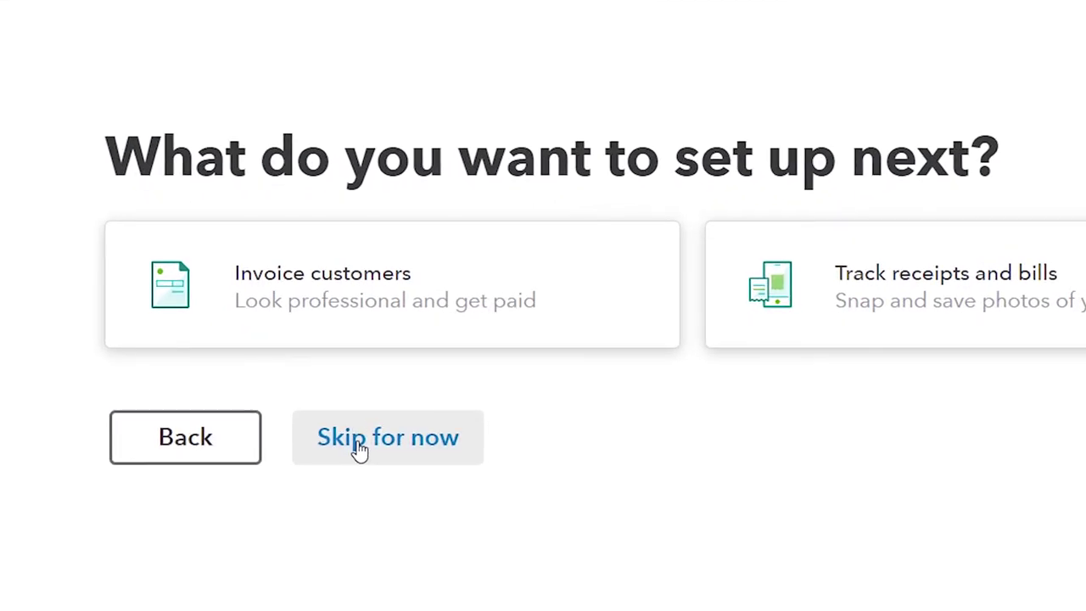
click(360, 451)
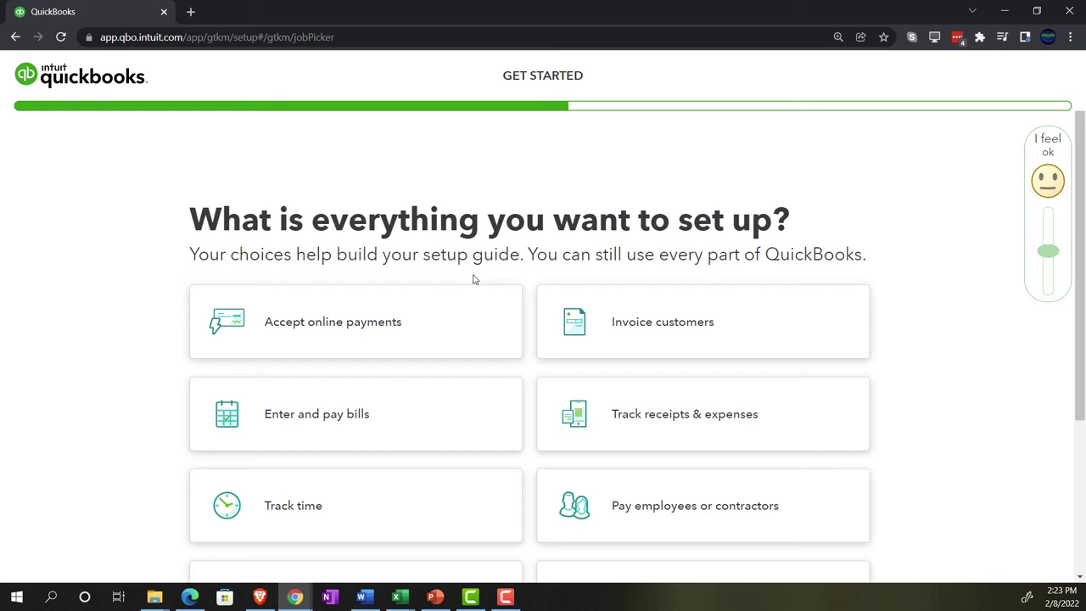
Select Invoice customers, Enter and pay bills, Track receipts & expenses, Track time, and Pay employees or contractors as things to set up
scroll(132, 325, down, 1)
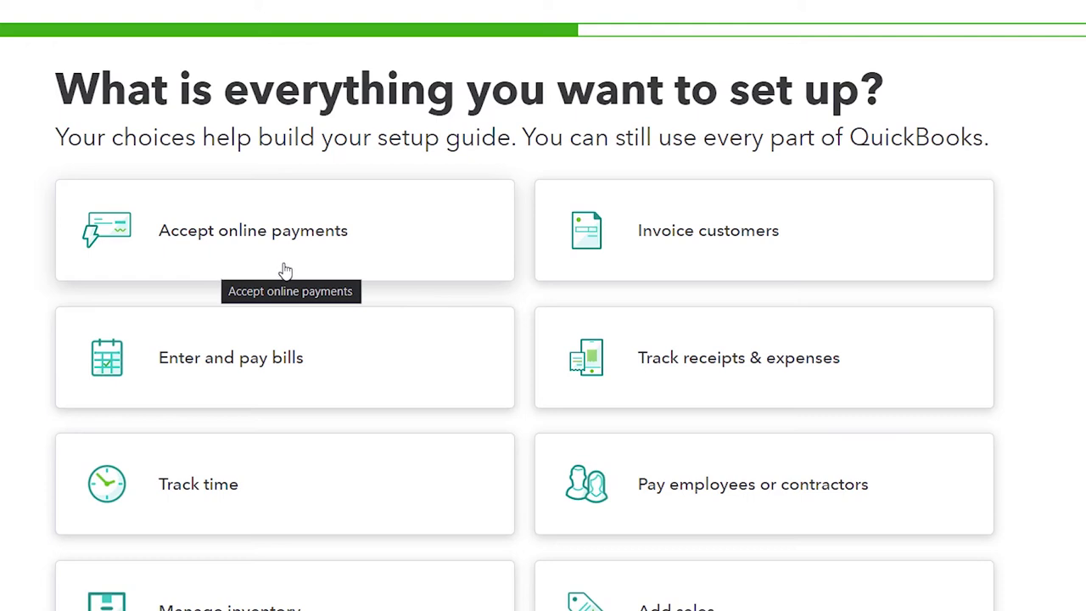
click(659, 263)
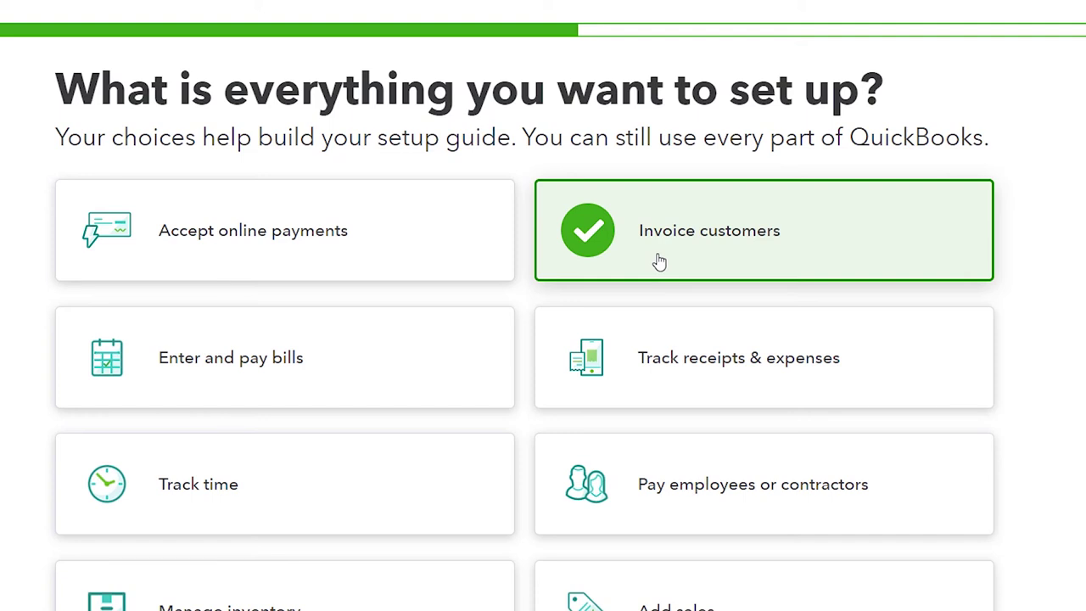
click(415, 387)
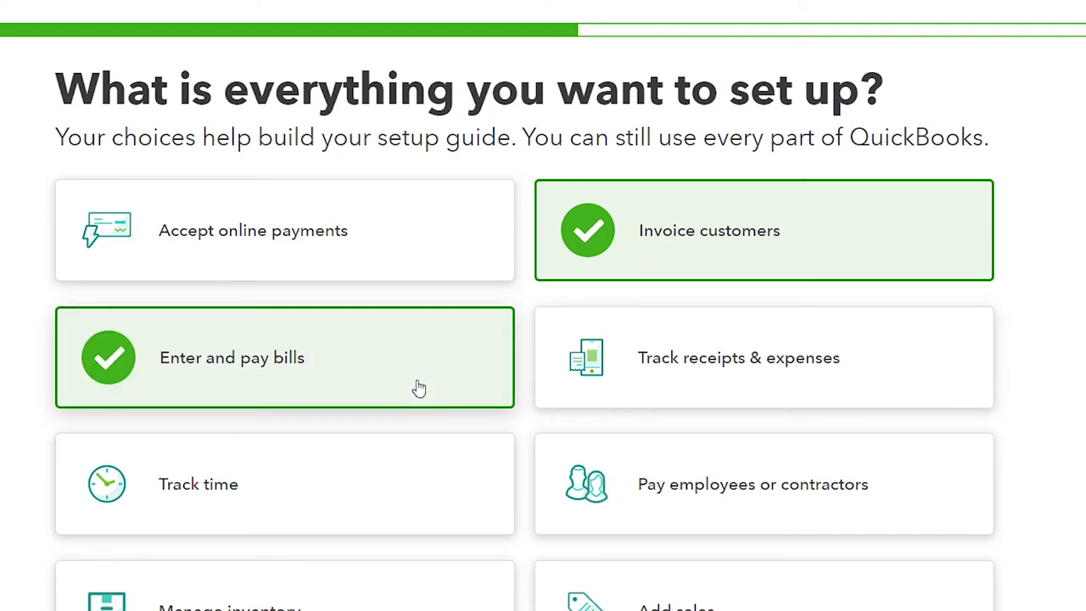
click(626, 371)
scroll(626, 370, down, 2)
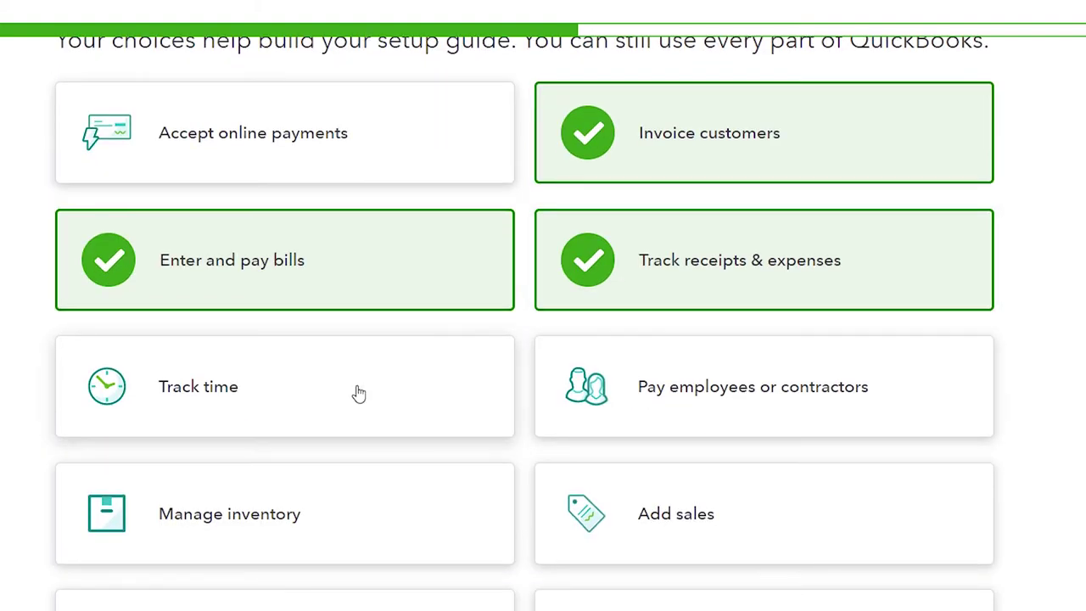
click(359, 393)
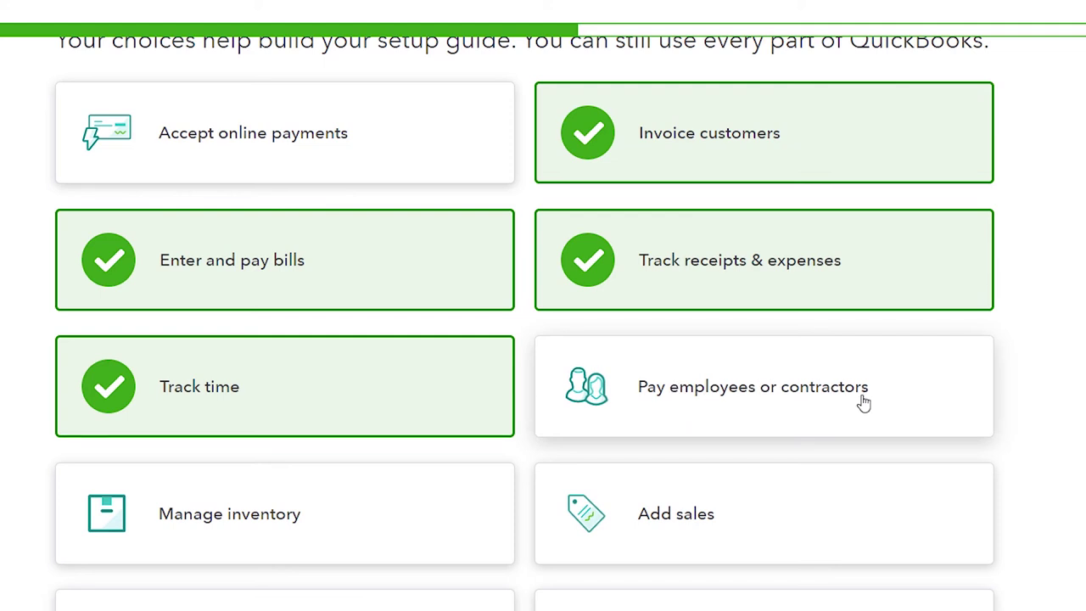
click(907, 410)
Add Manage inventory, Add sales and Manage sales tax to the setup choices, leaving out insurance, and continue
scroll(907, 409, down, 2)
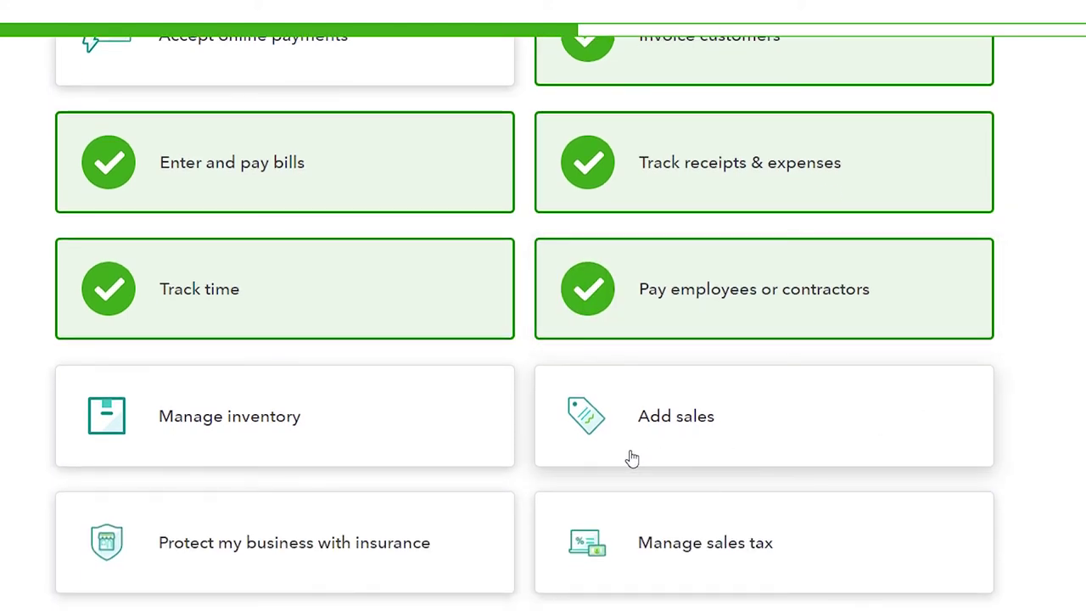
click(418, 450)
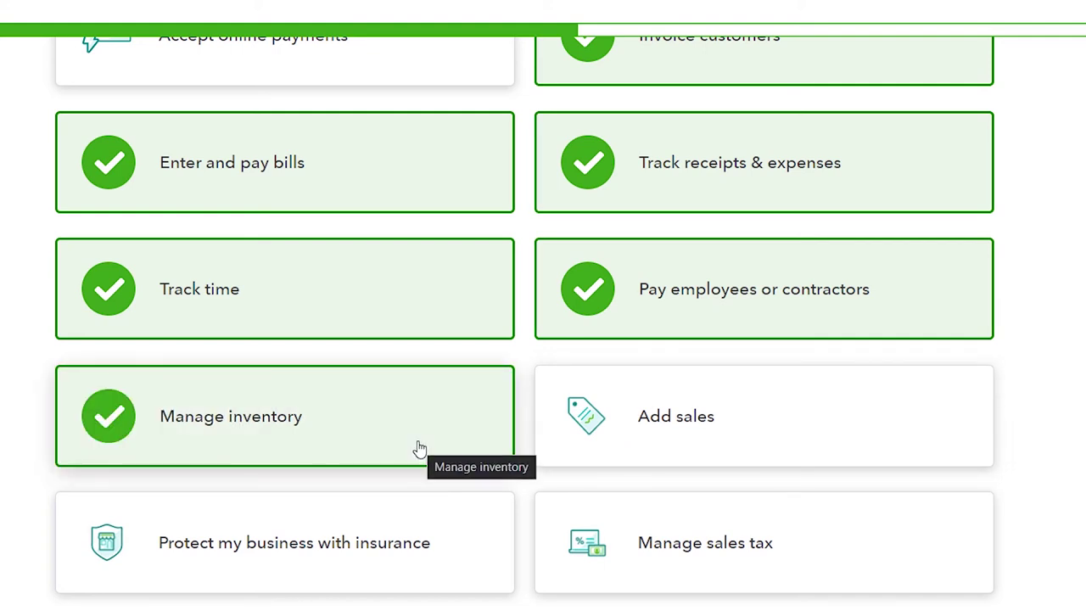
click(700, 454)
scroll(701, 448, down, 2)
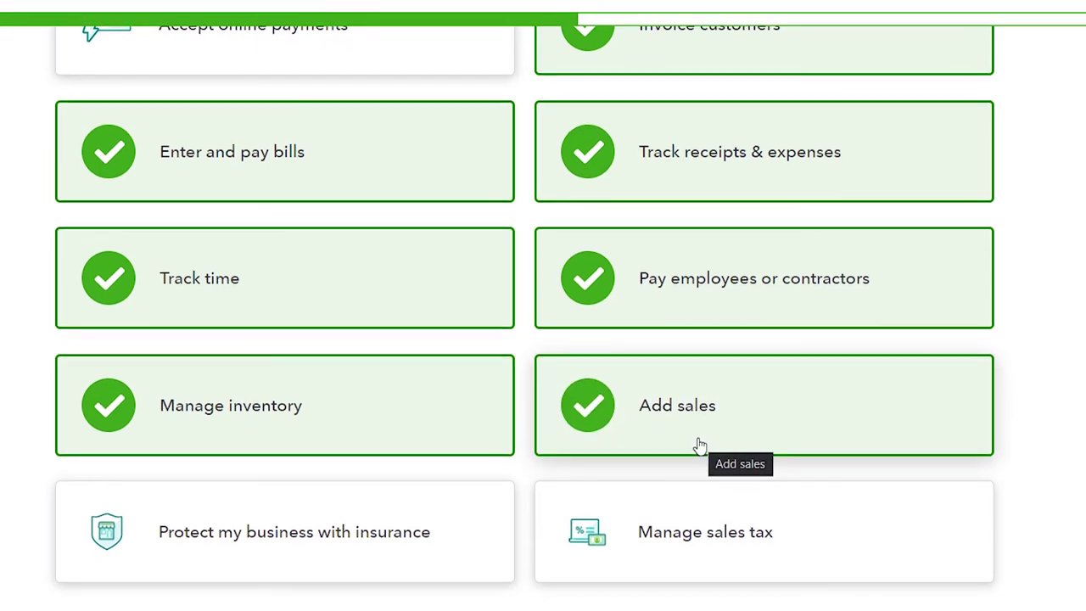
scroll(313, 410, down, 1)
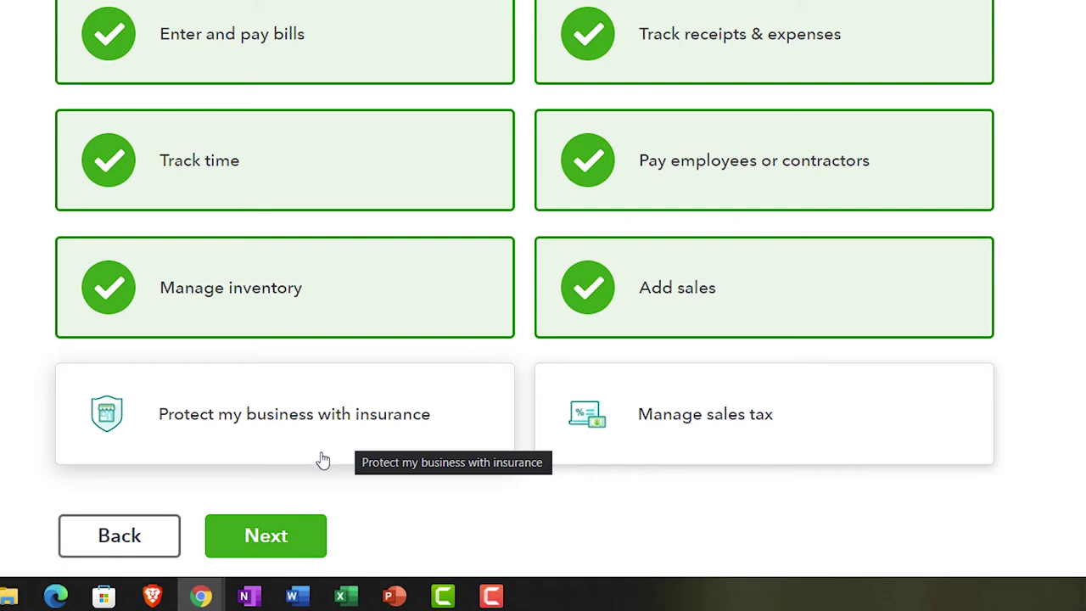
click(728, 457)
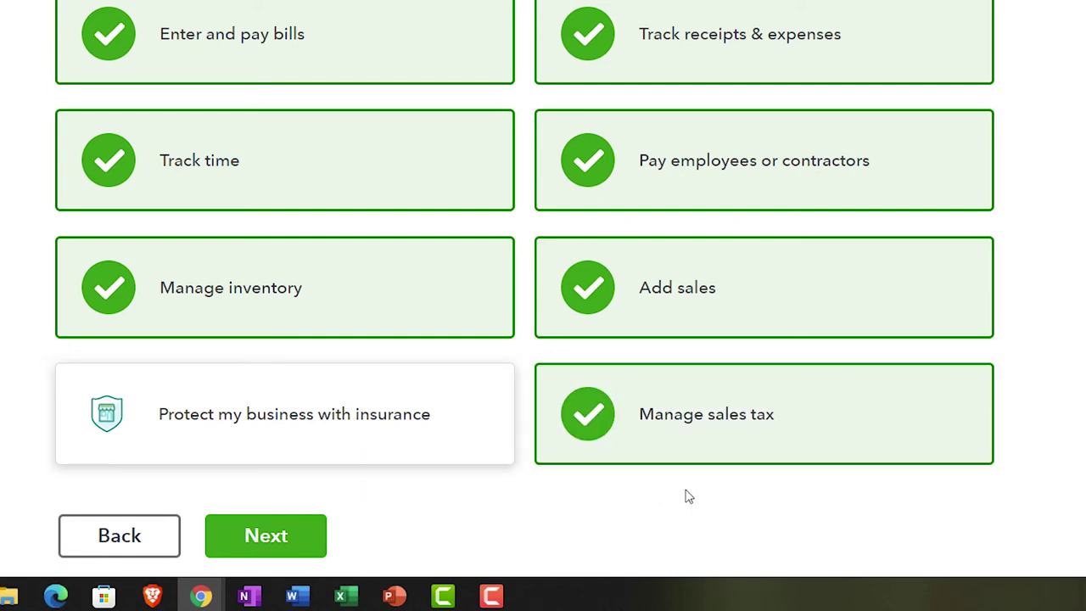
click(310, 538)
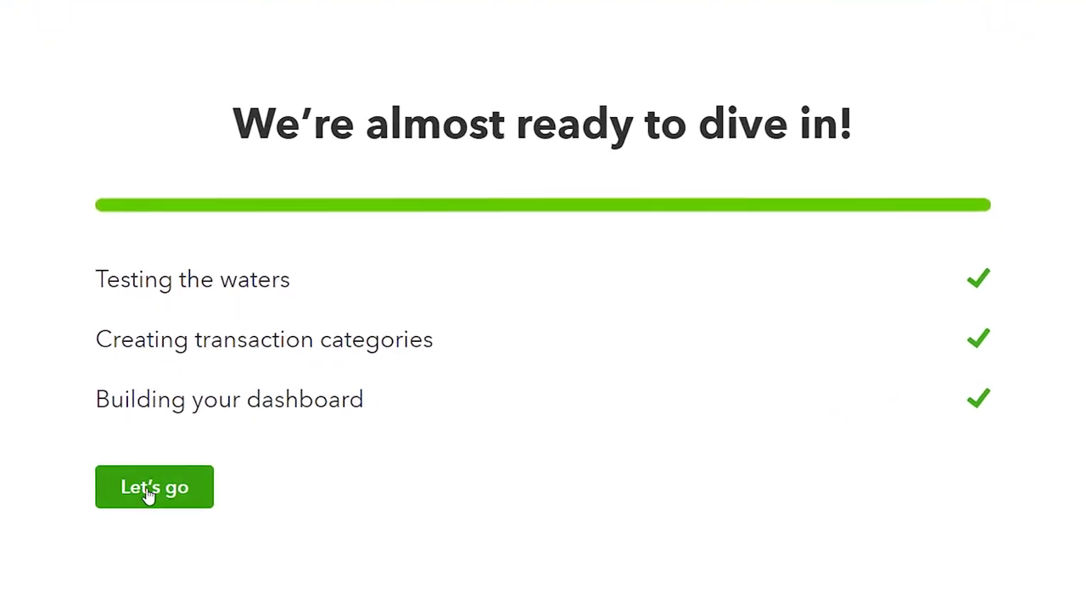
Enter the new company file from the setup completion page and dismiss the welcome tour offer
click(149, 494)
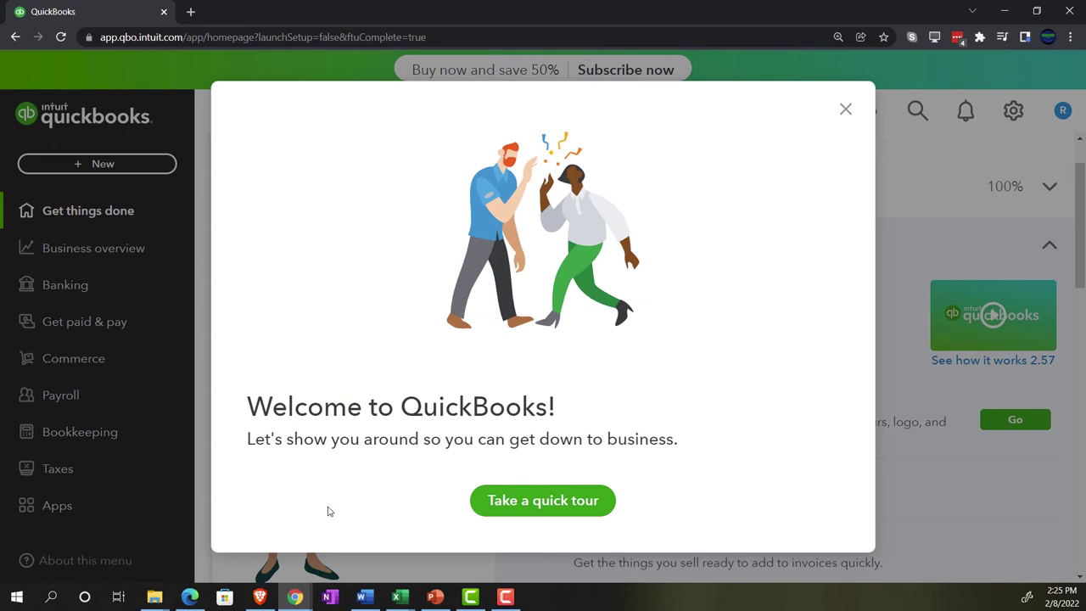
click(845, 110)
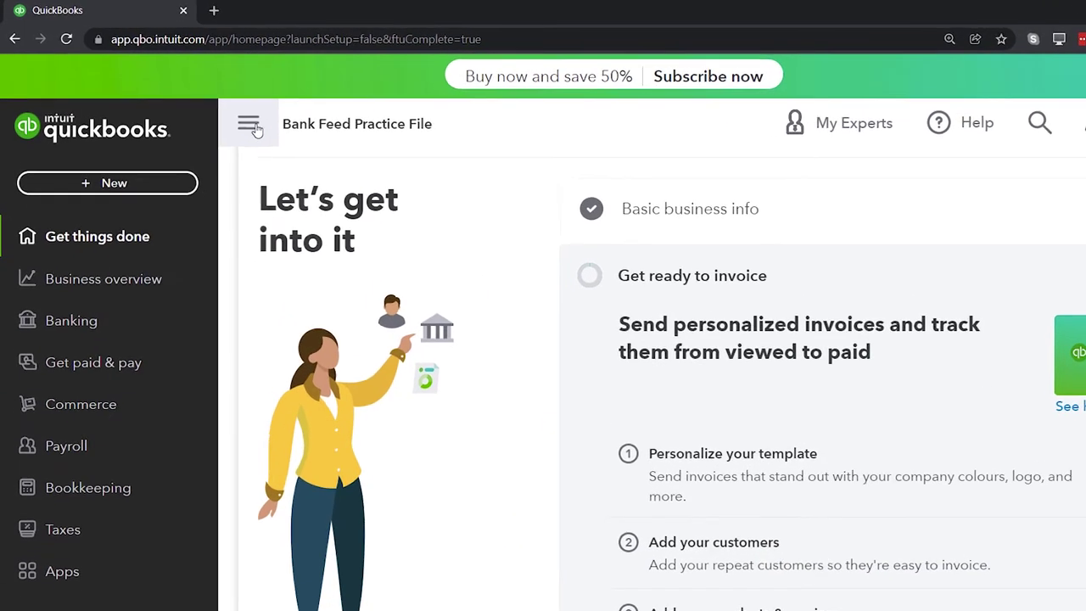
Collapse the navigation and review the home page's setup checklist, from the invoicing tasks to Organize expenses and the workspace area
click(264, 132)
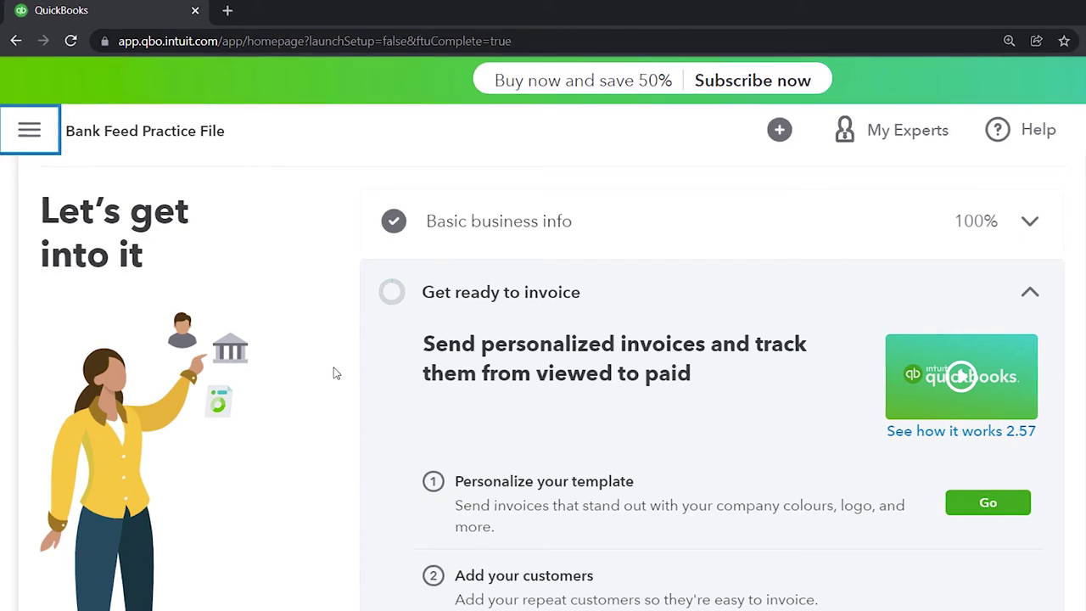
scroll(335, 370, down, 1)
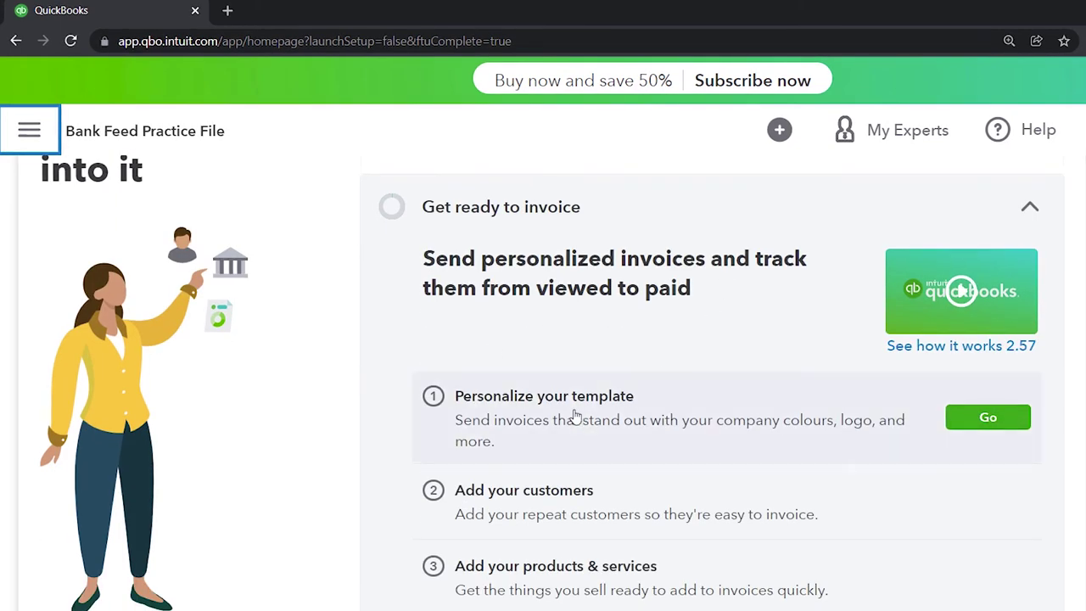
scroll(509, 441, down, 1)
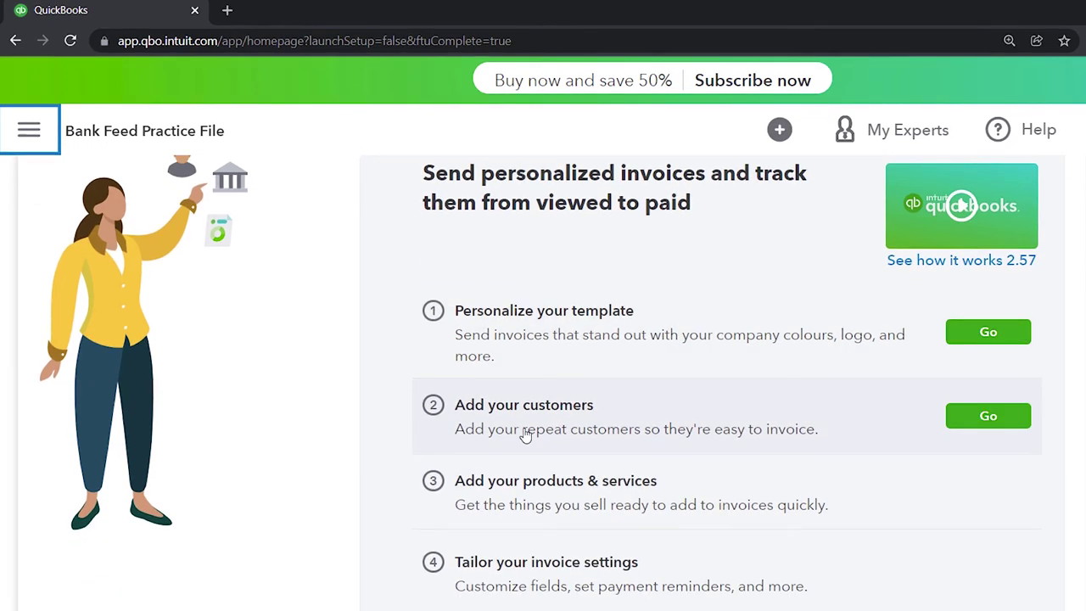
scroll(501, 441, down, 1)
scroll(509, 504, down, 2)
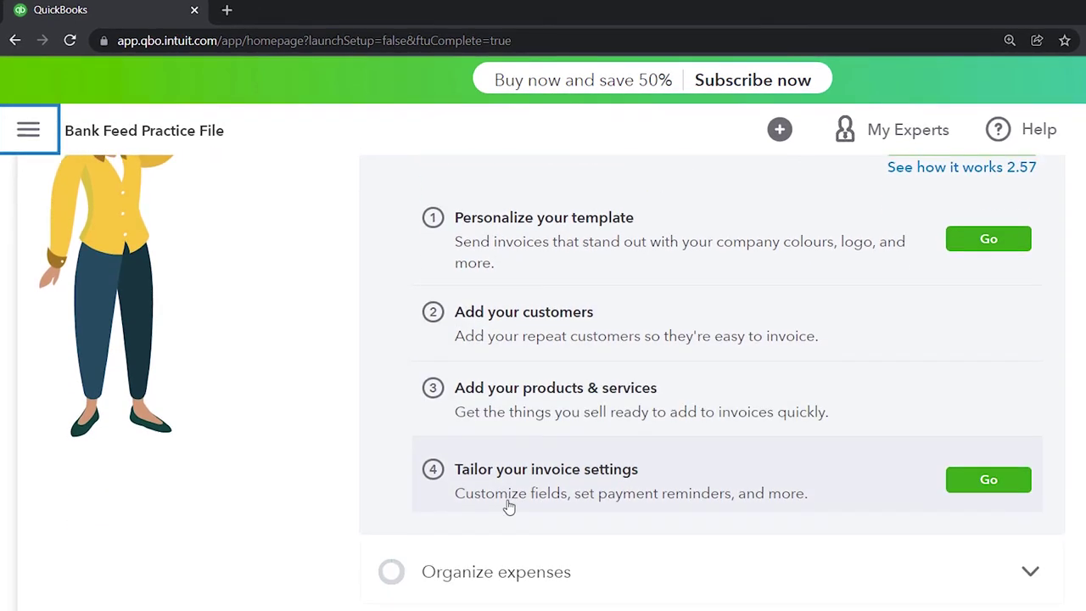
scroll(482, 500, down, 2)
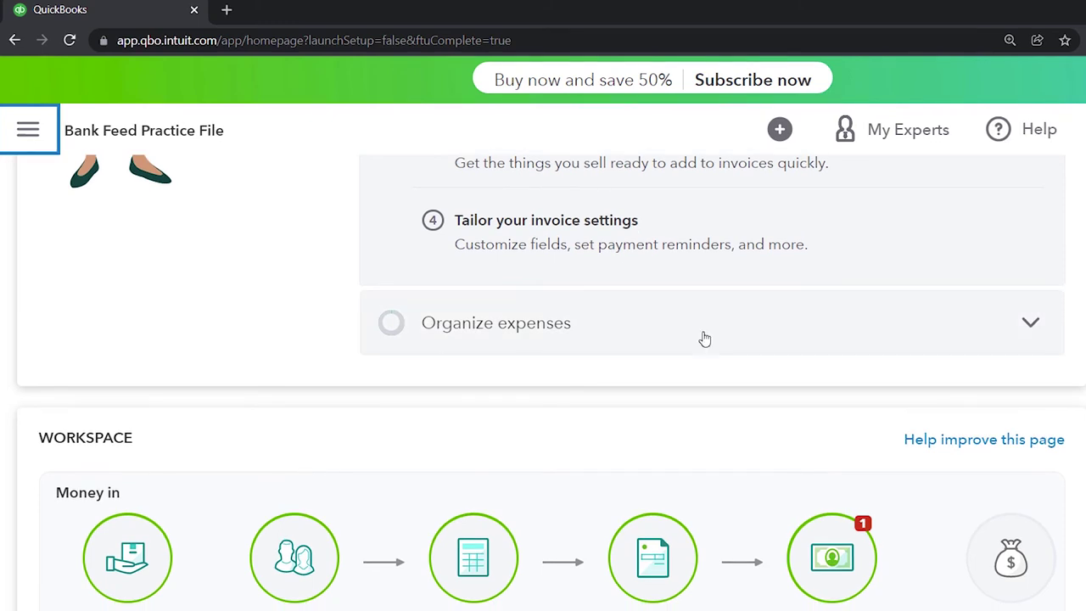
scroll(842, 403, up, 5)
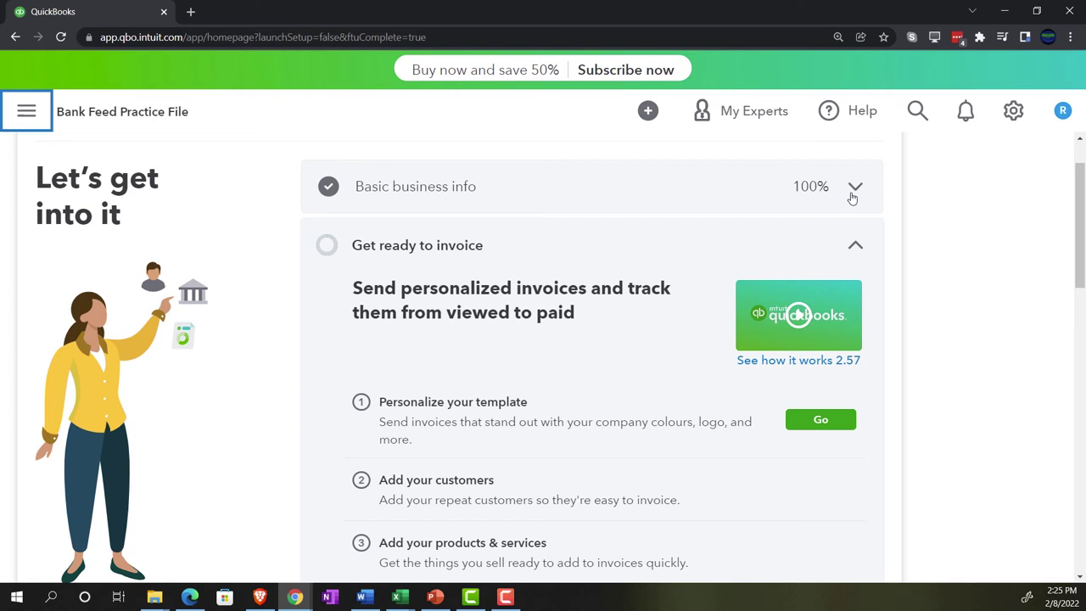
scroll(286, 448, down, 2)
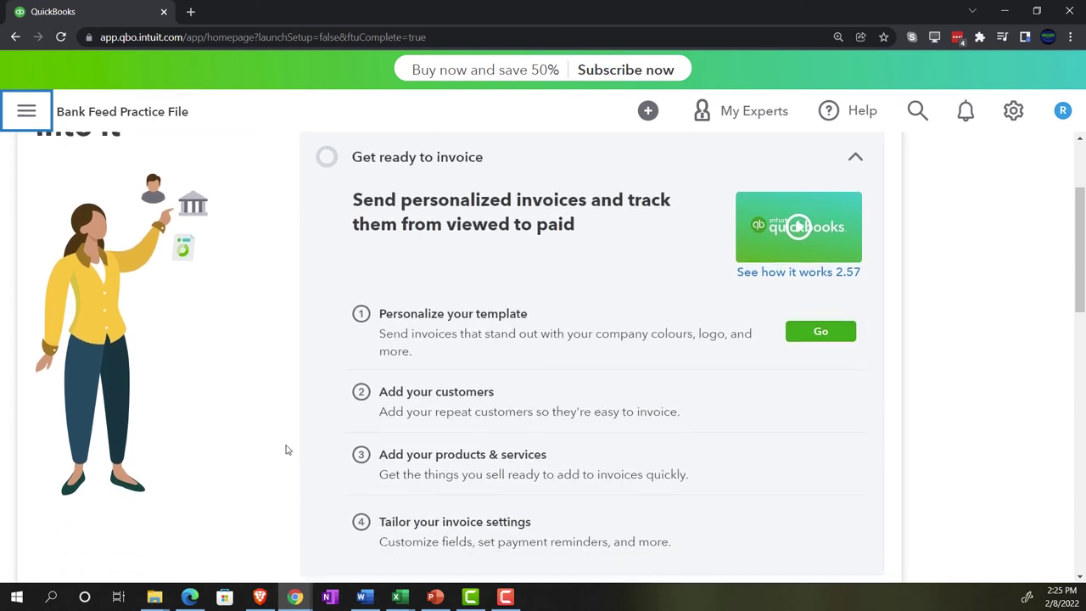
scroll(286, 450, down, 2)
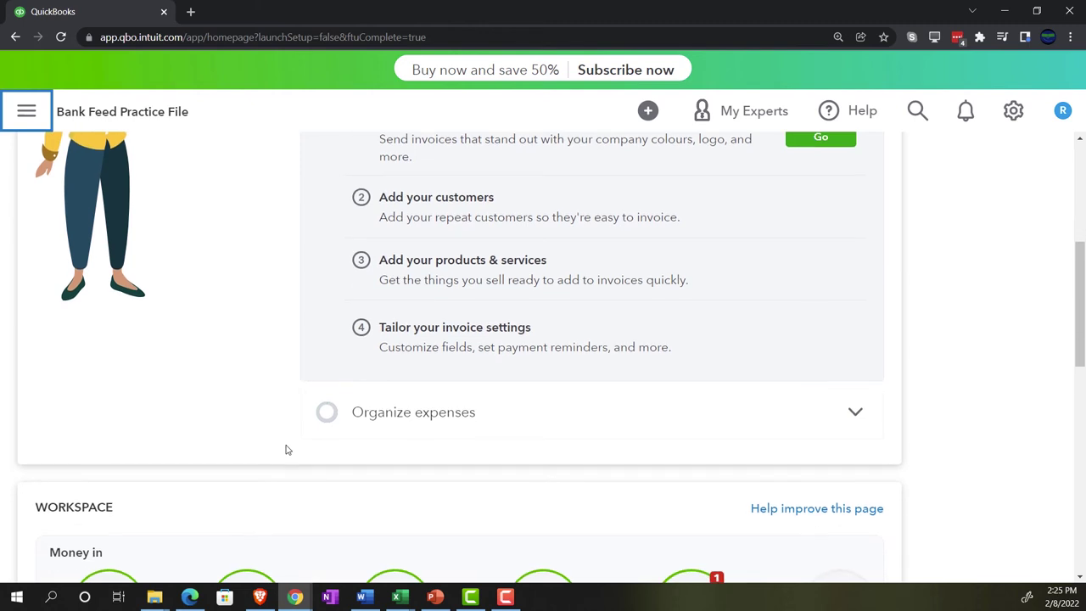
scroll(286, 450, up, 5)
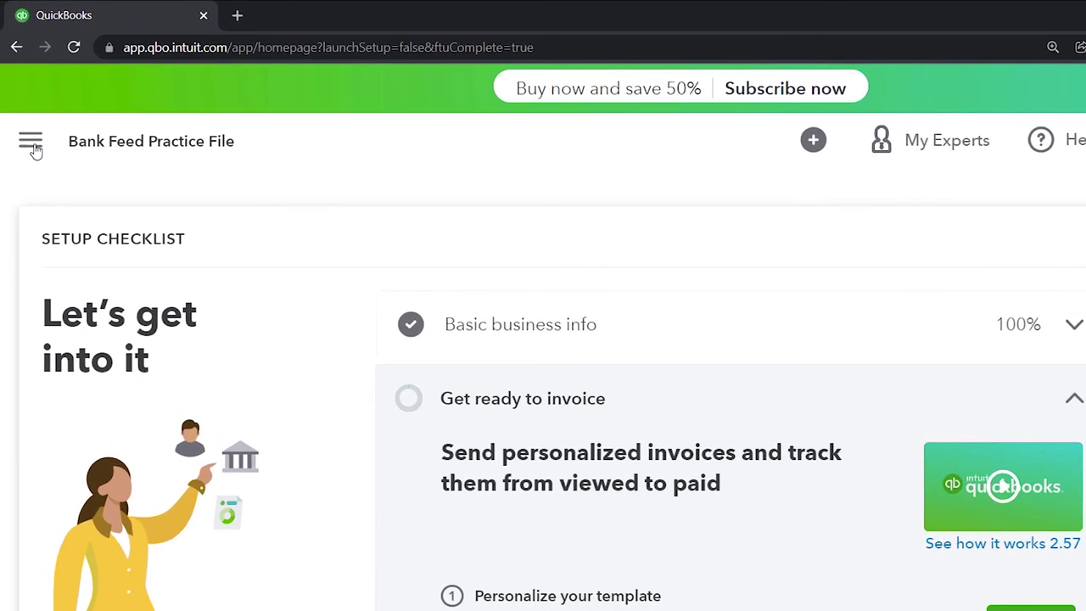
Restore the navigation, go to the Bookkeeping transactions page, and check the settings for the Business or Accountant view choice
click(25, 113)
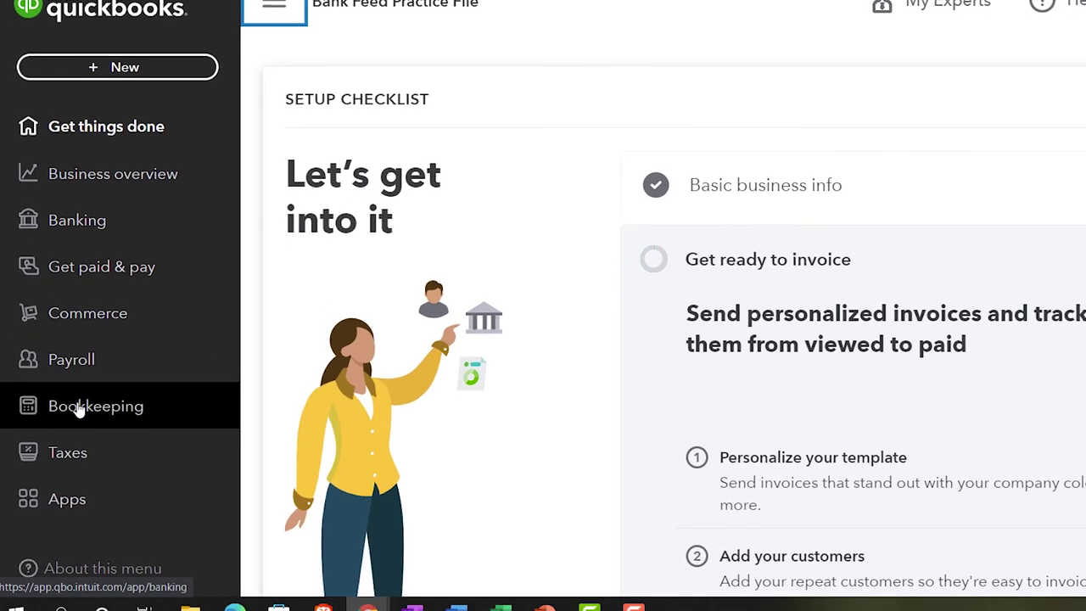
mouse_move(77, 409)
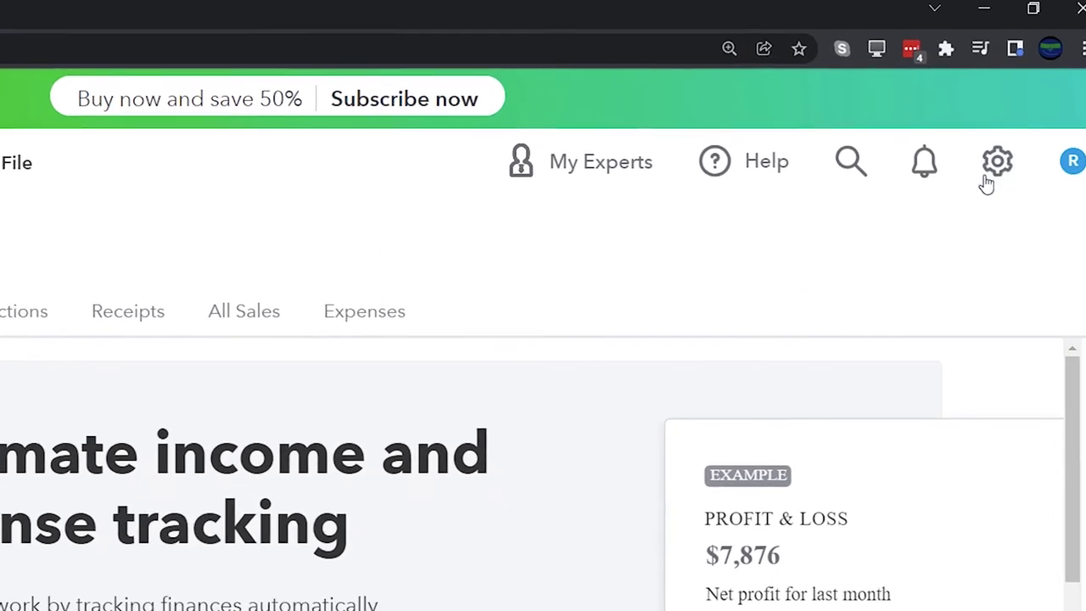
click(985, 180)
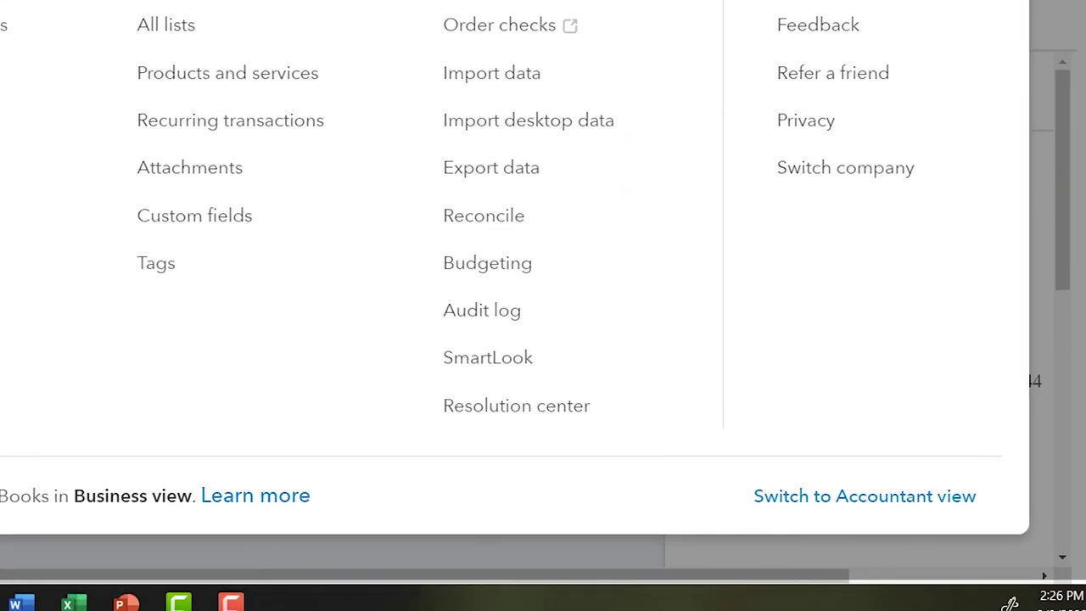
click(1007, 65)
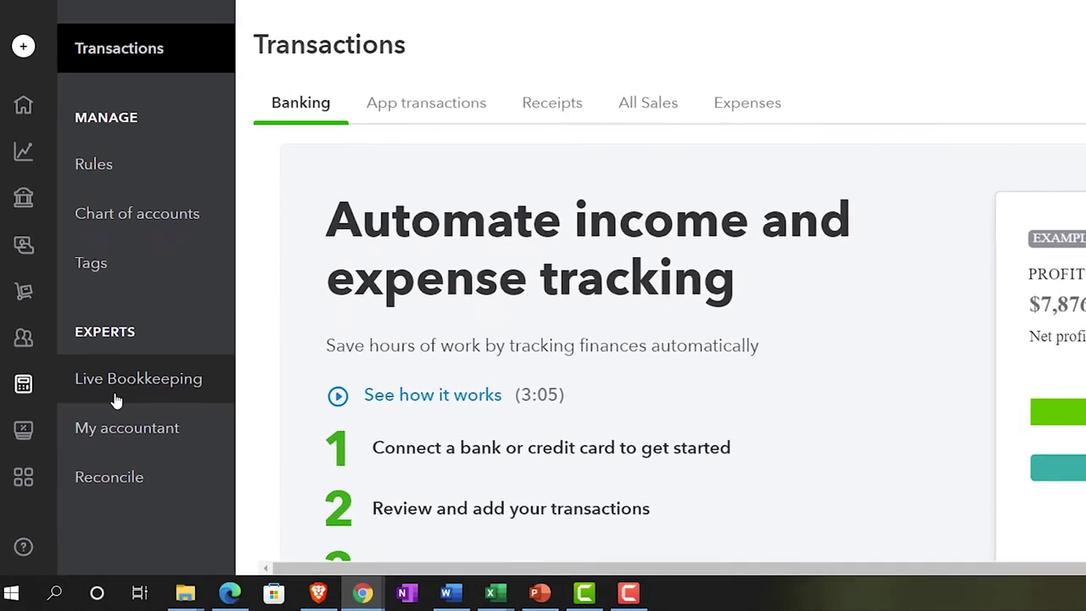
Open the chart of accounts from the Bookkeeping section and continue past its introduction page
mouse_move(37, 437)
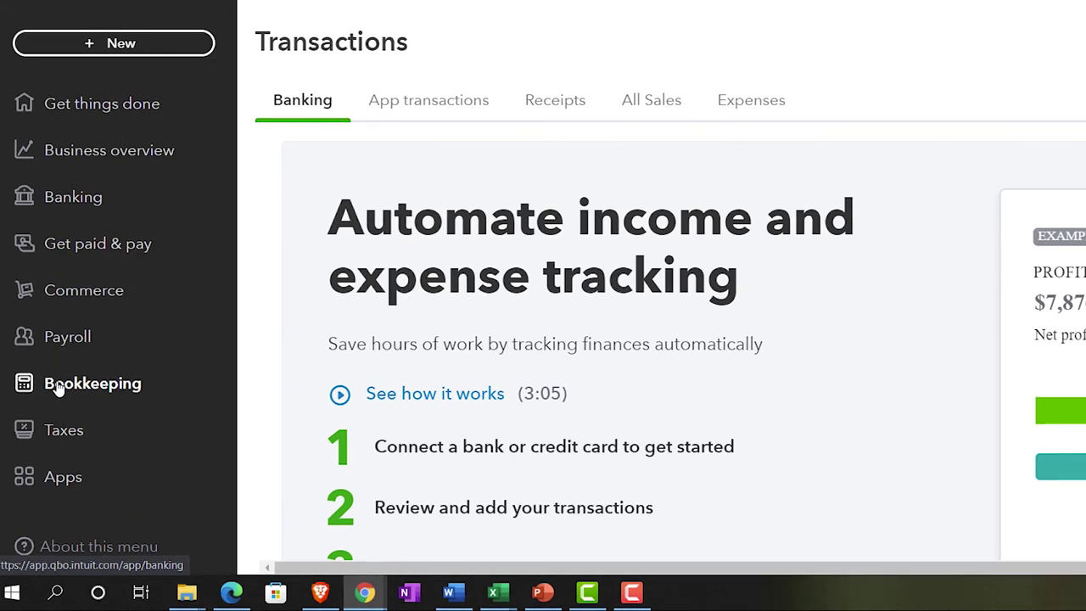
mouse_move(56, 386)
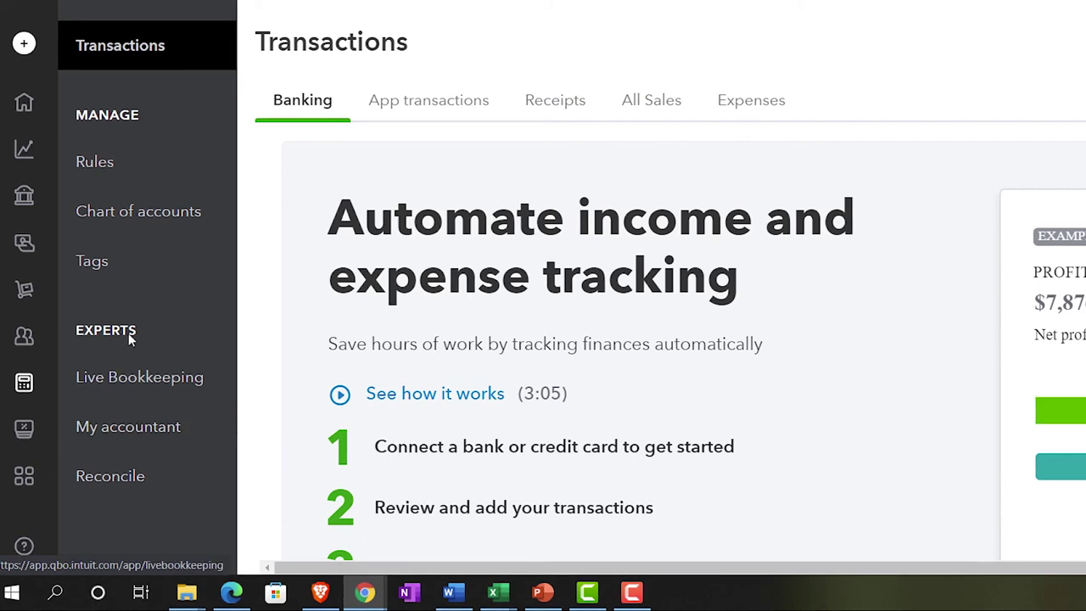
click(141, 221)
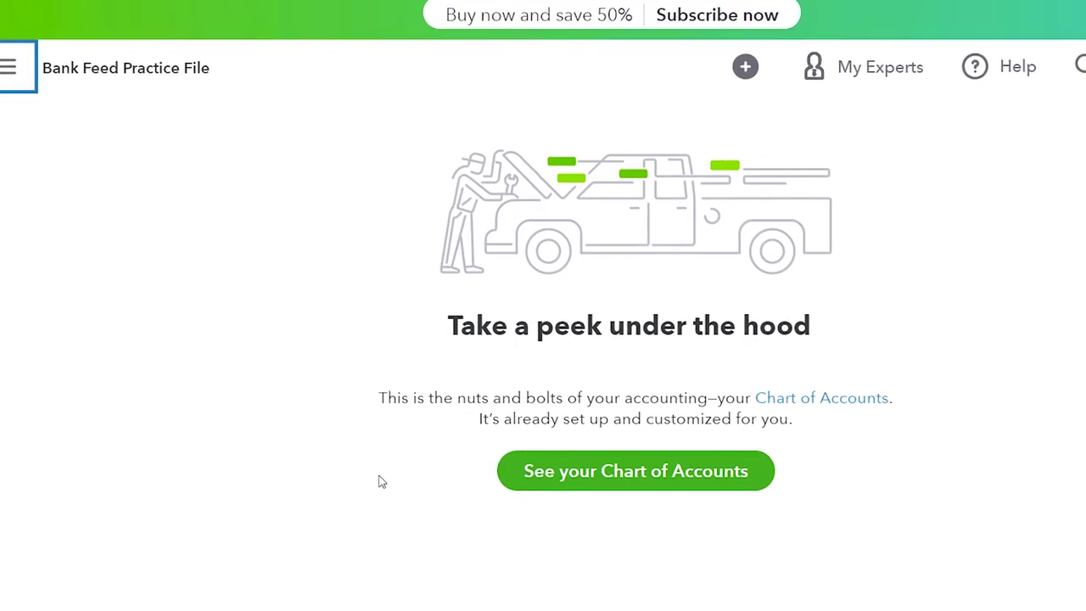
click(591, 481)
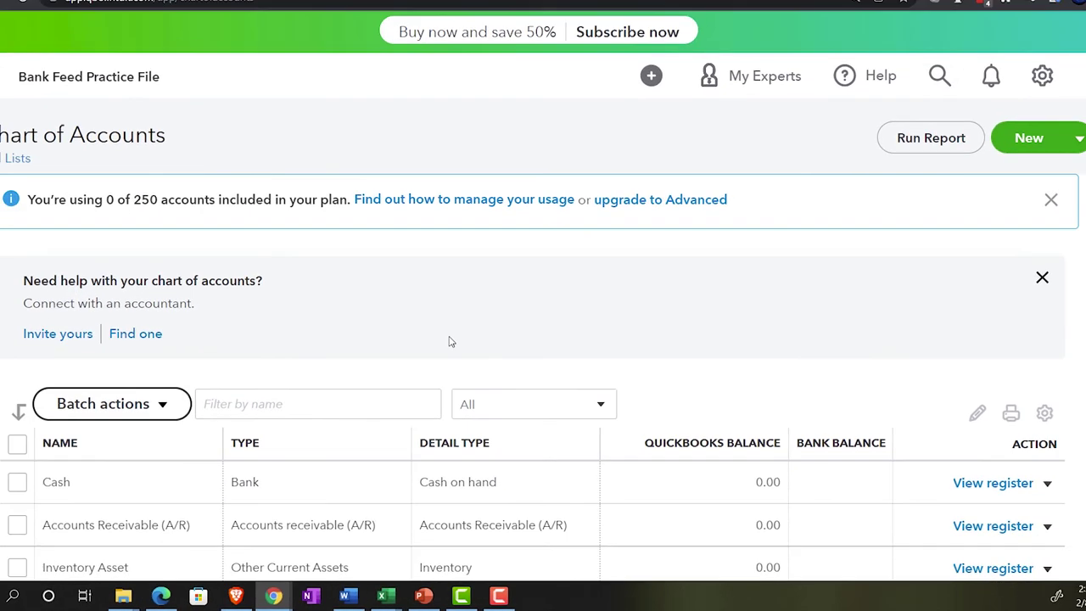
Examine the default asset and liability accounts in the chart of accounts, from Cash through Mortgages
scroll(446, 335, down, 3)
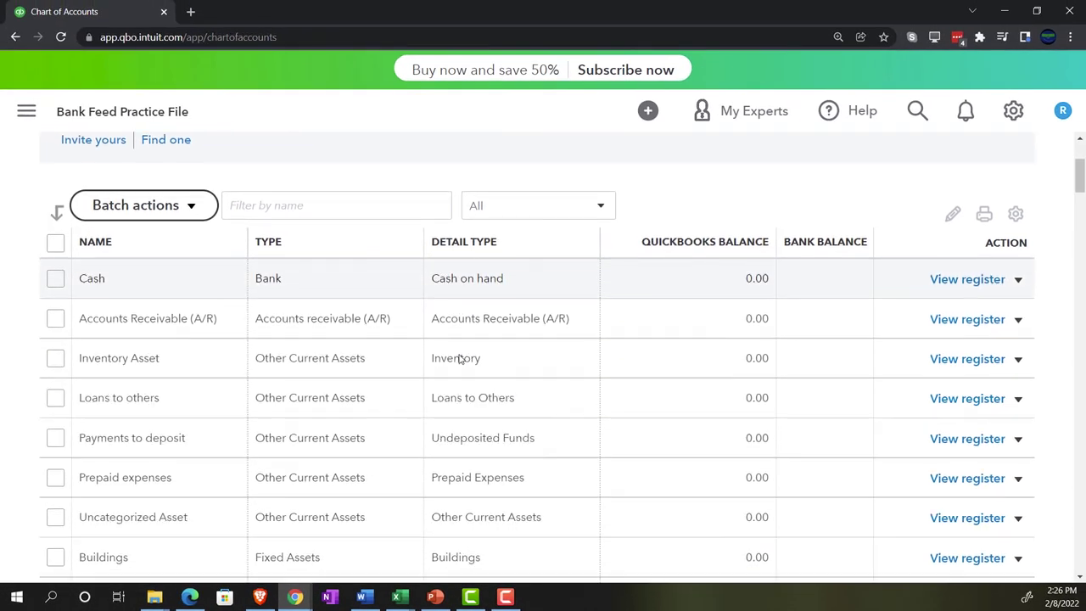
scroll(459, 357, down, 1)
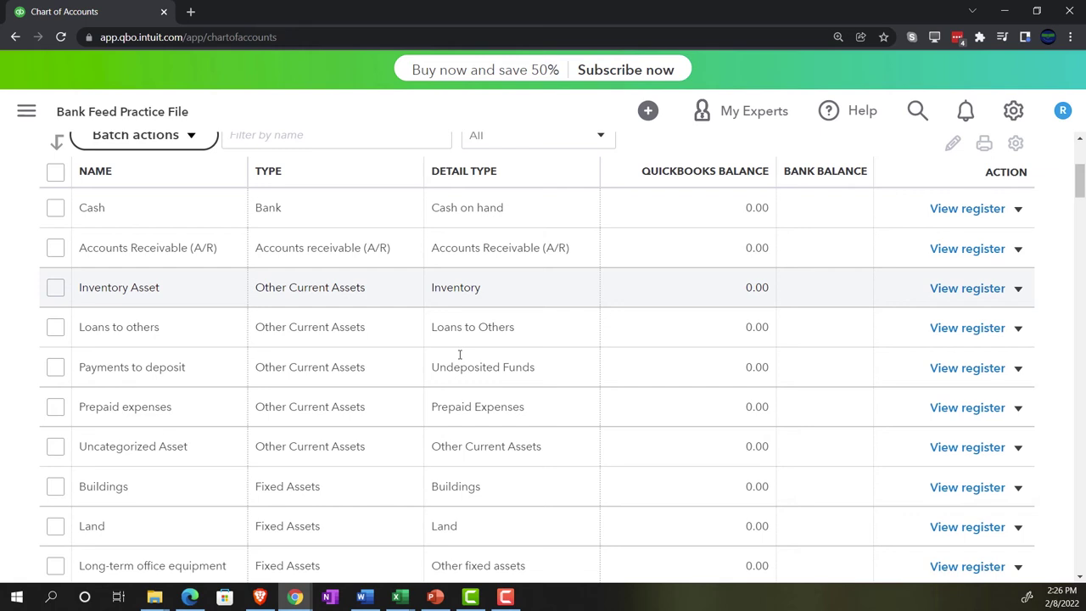
scroll(459, 354, down, 5)
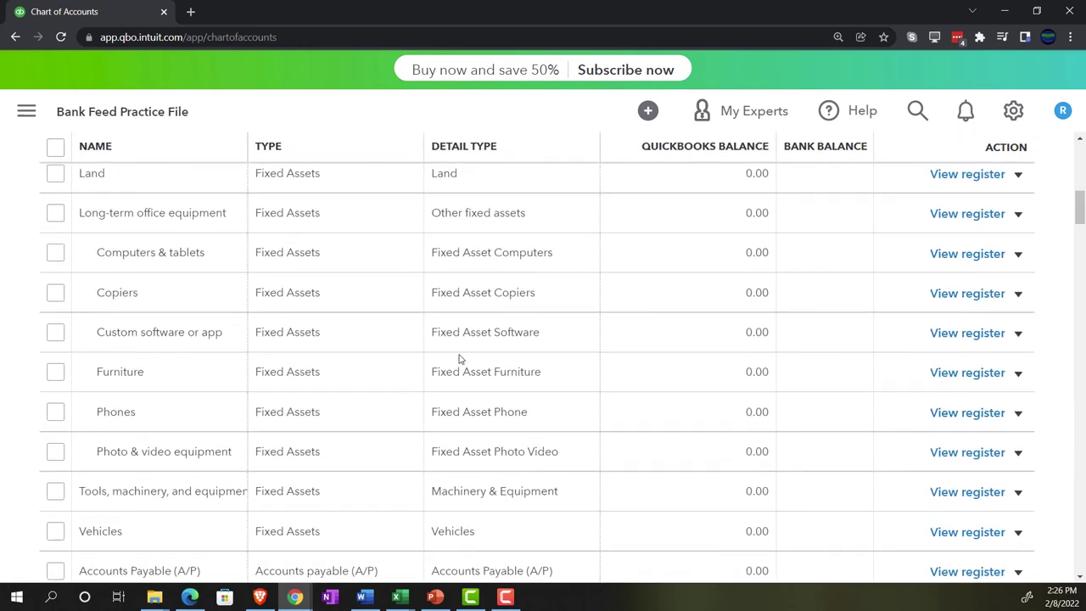
scroll(459, 359, down, 4)
scroll(459, 358, down, 5)
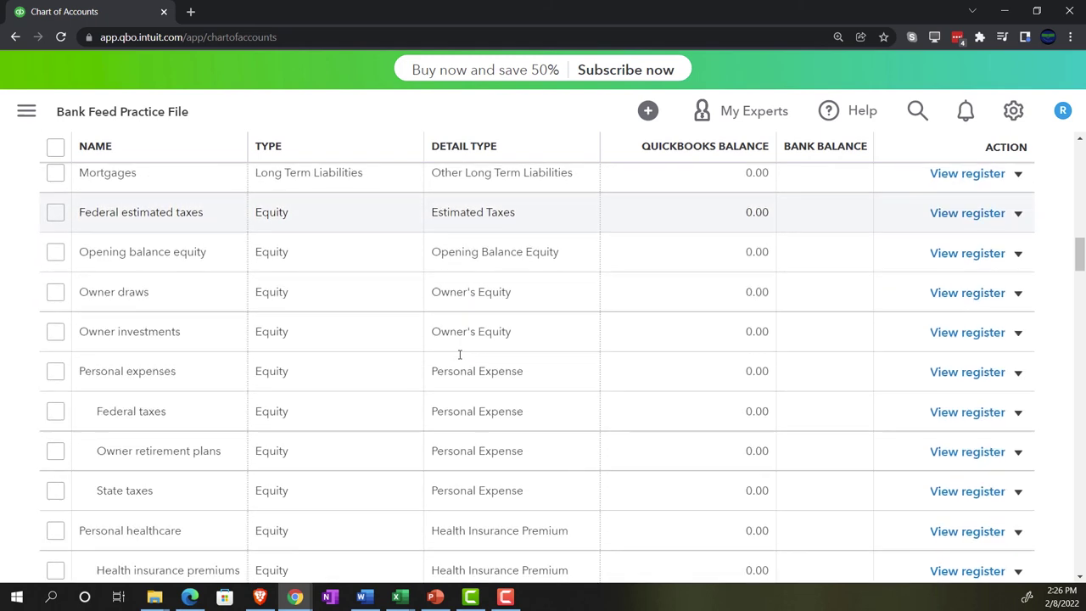
Examine the equity accounts, comparing Owner draws, Owner investments and the personal expense accounts with Retained Earnings
scroll(459, 355, down, 1)
scroll(365, 297, up, 1)
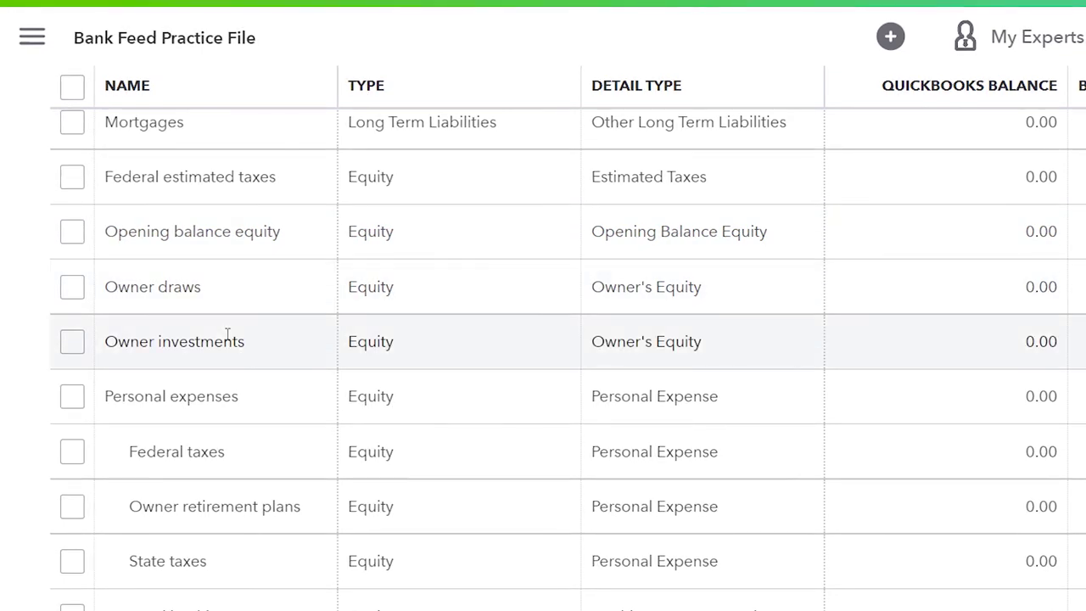
scroll(227, 333, down, 1)
scroll(228, 334, down, 1)
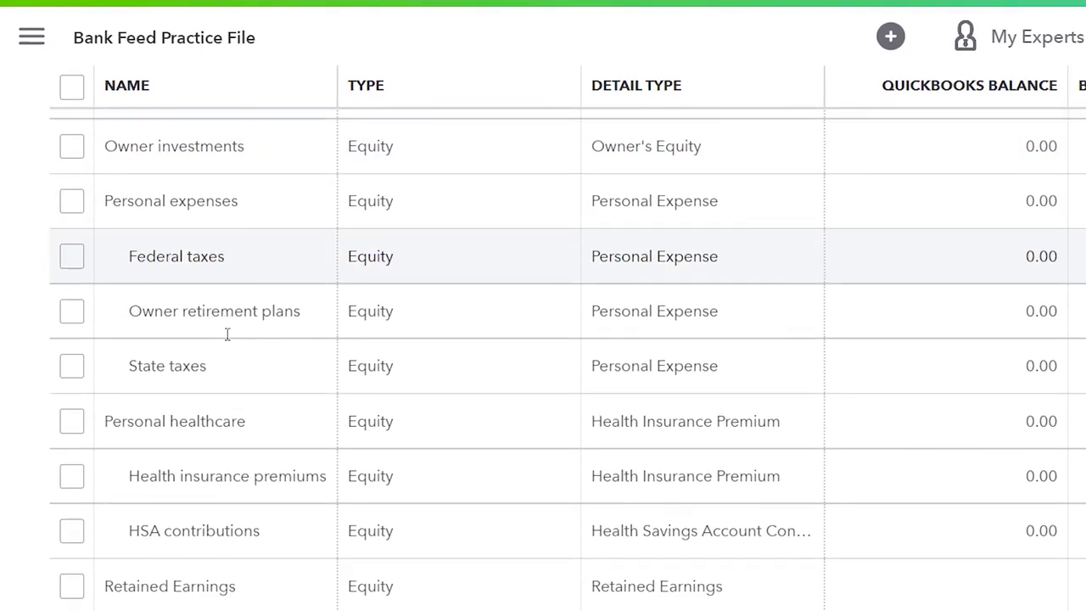
scroll(226, 338, down, 3)
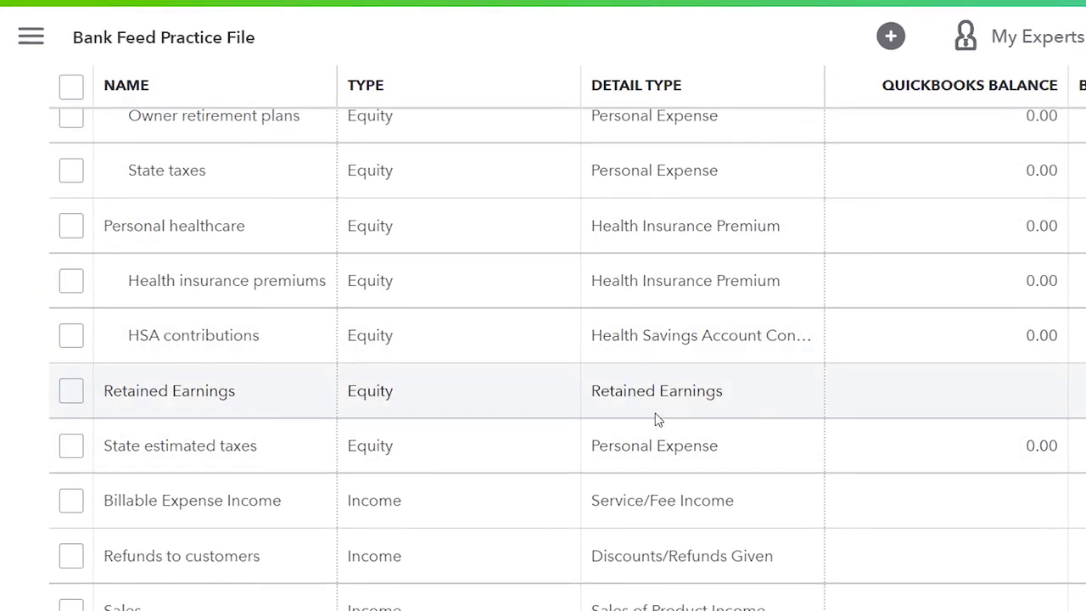
scroll(658, 419, up, 5)
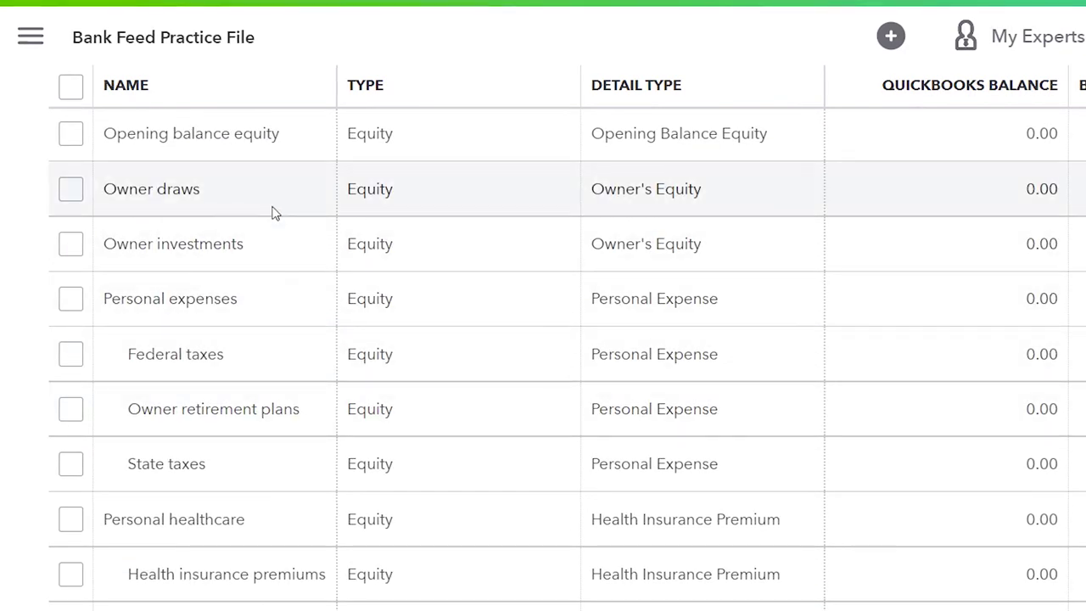
scroll(300, 297, down, 4)
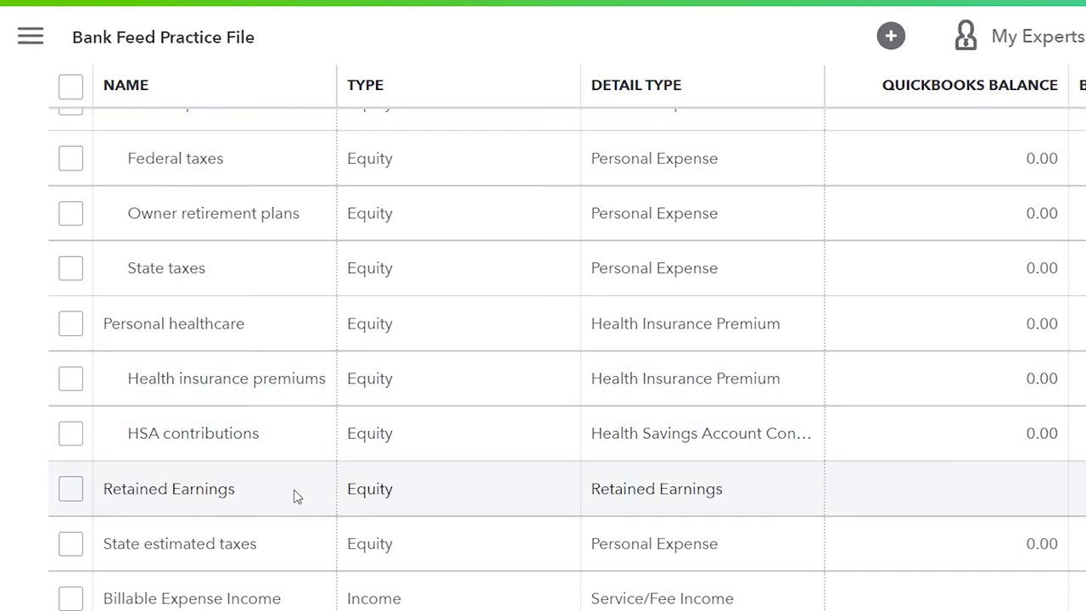
Examine the default income, cost of goods sold and expense accounts, from Billable Expense Income through General business expenses and Insurance
scroll(297, 496, down, 5)
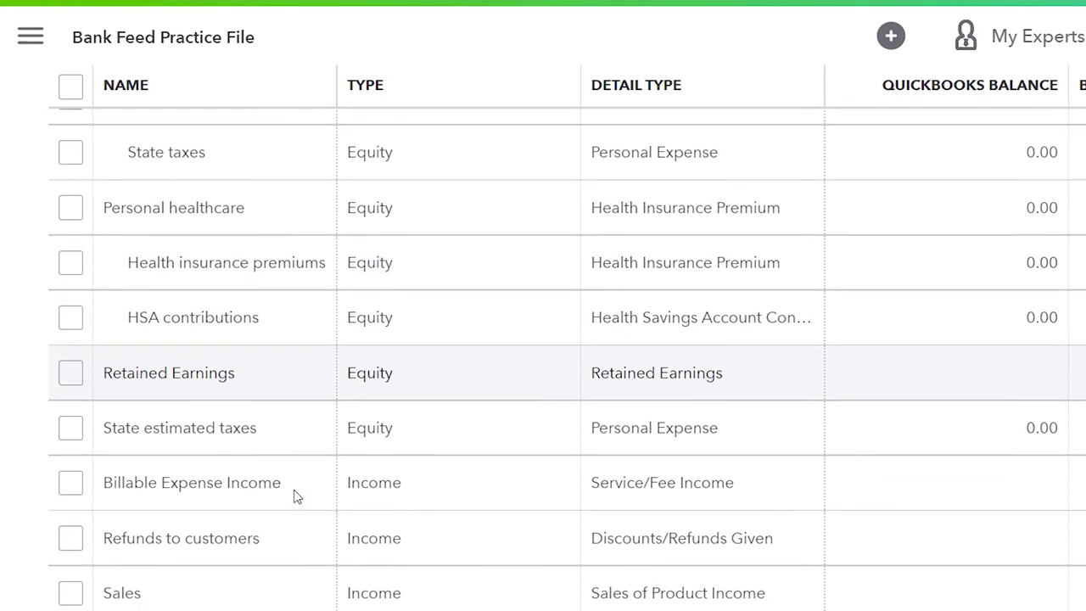
scroll(297, 496, down, 5)
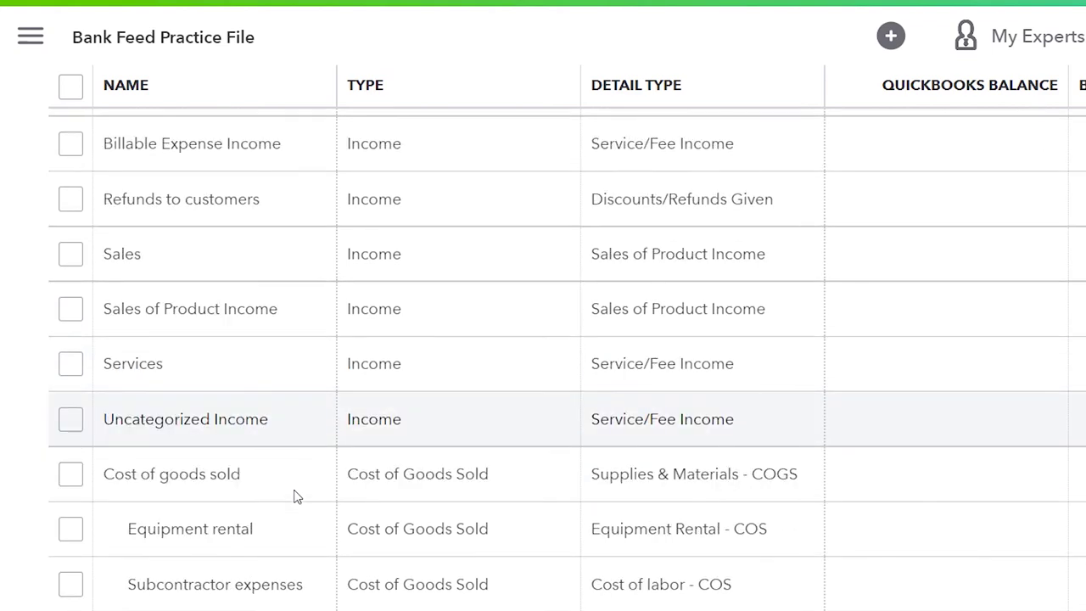
scroll(297, 496, down, 5)
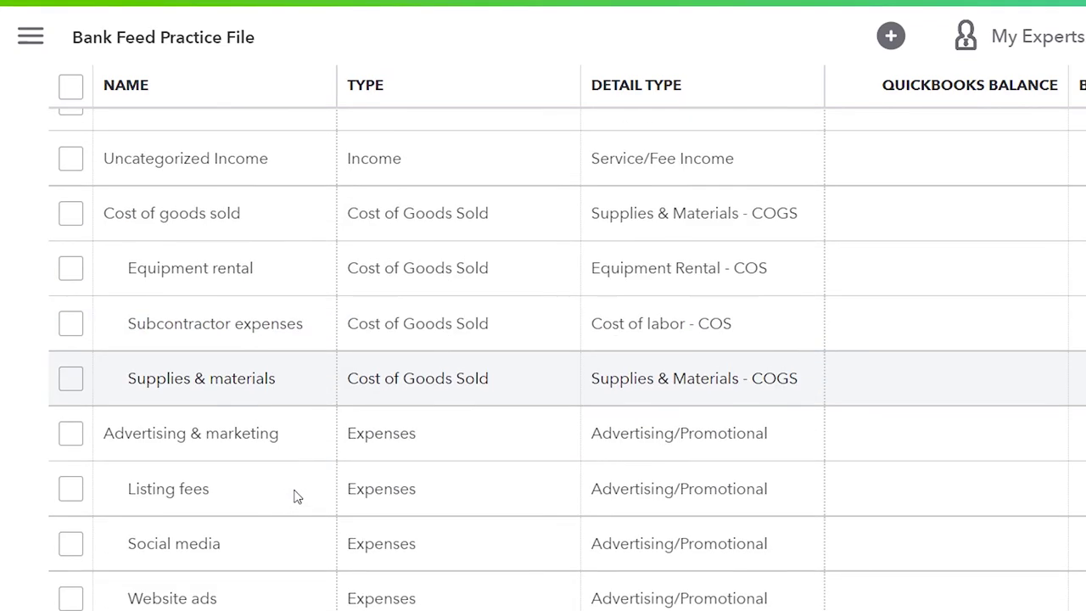
scroll(297, 497, down, 2)
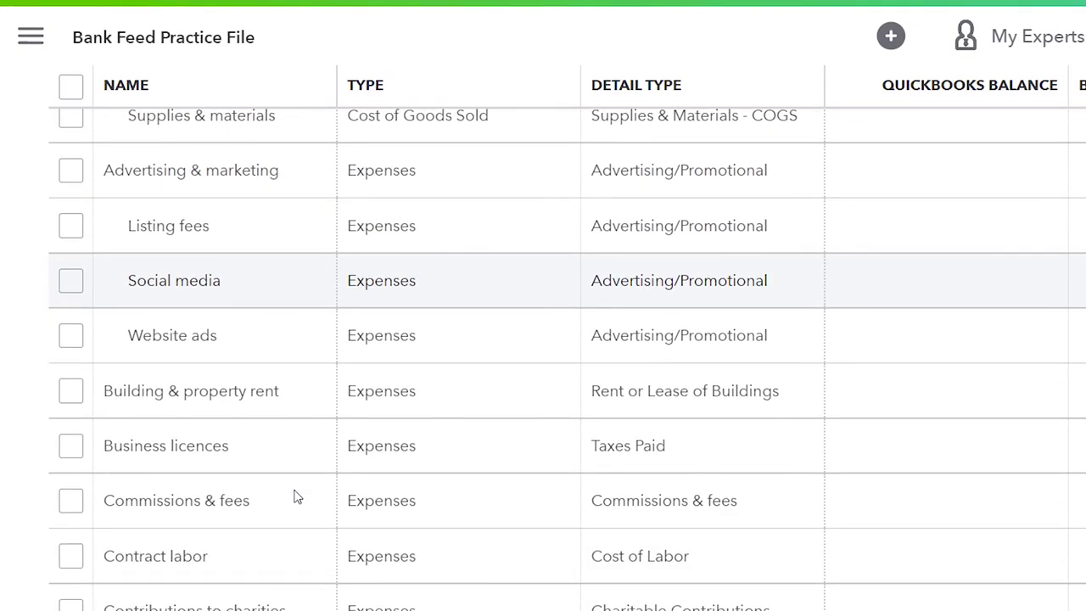
scroll(296, 496, down, 2)
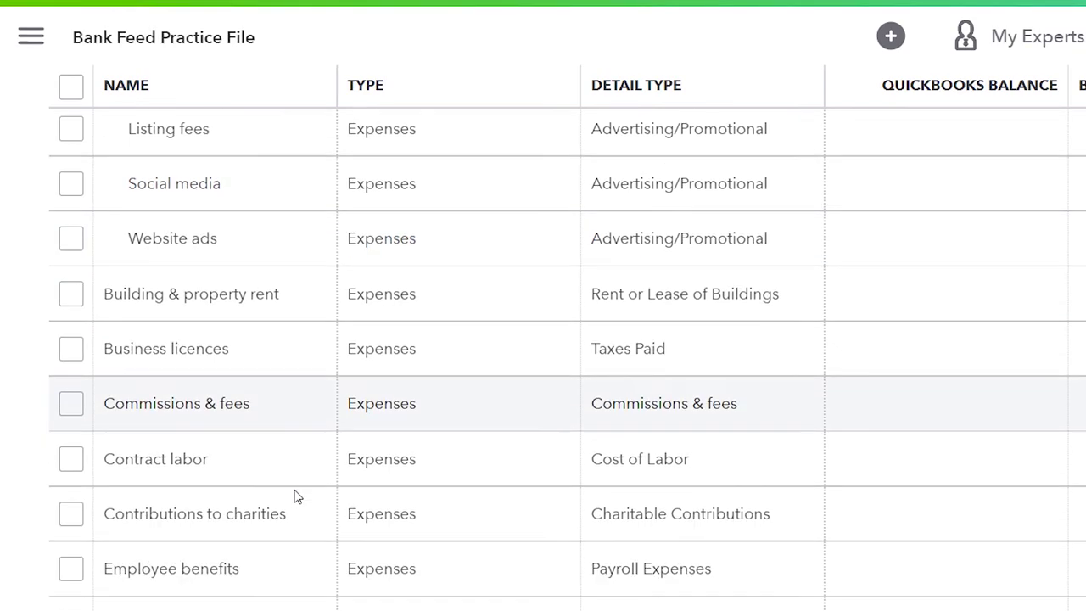
scroll(297, 496, down, 2)
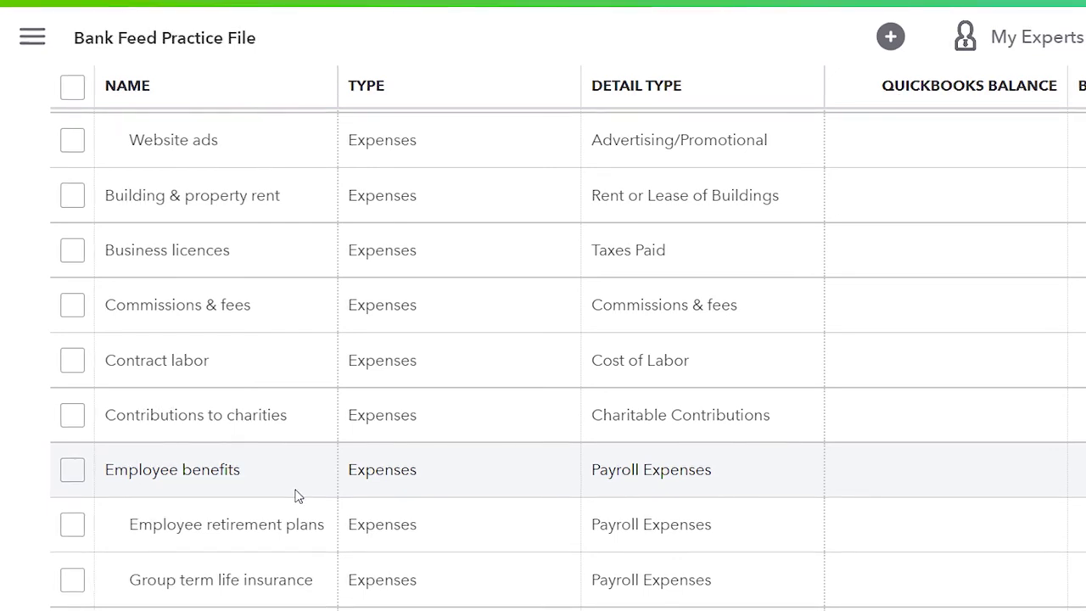
scroll(297, 496, down, 2)
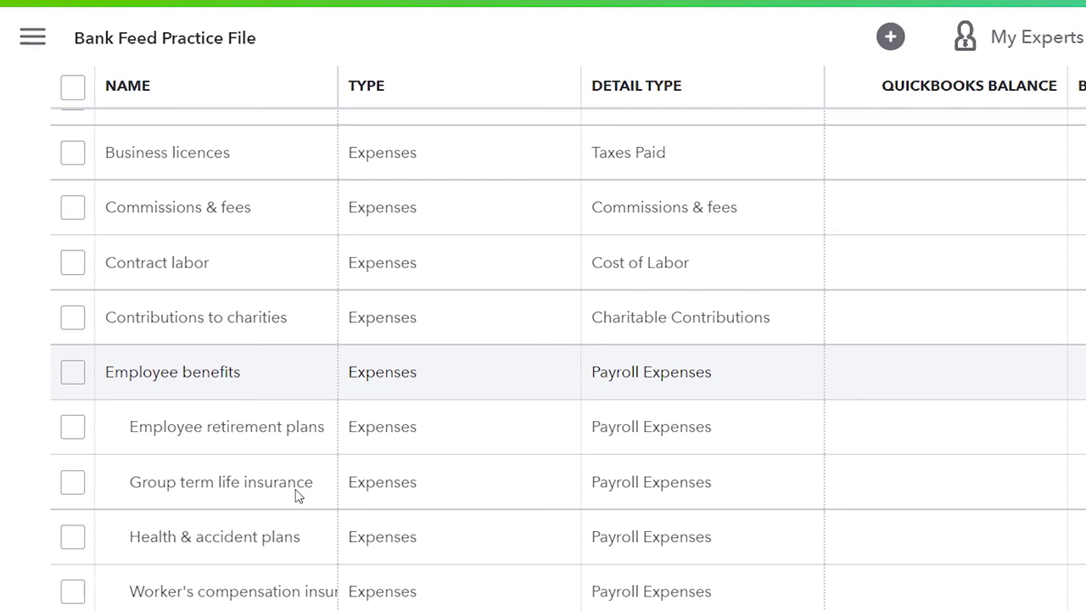
scroll(297, 497, down, 8)
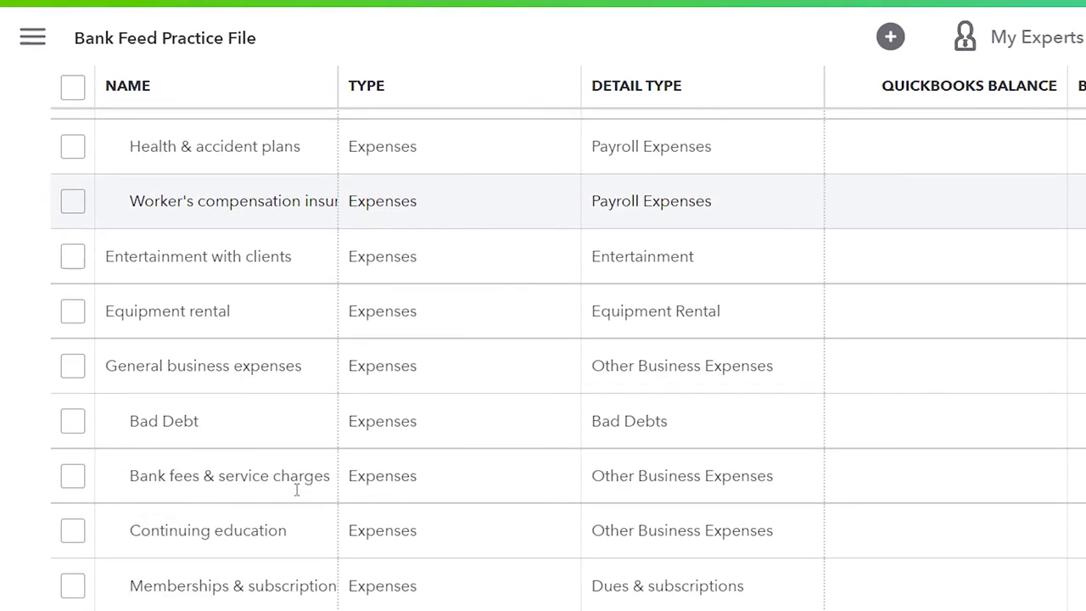
scroll(297, 490, down, 2)
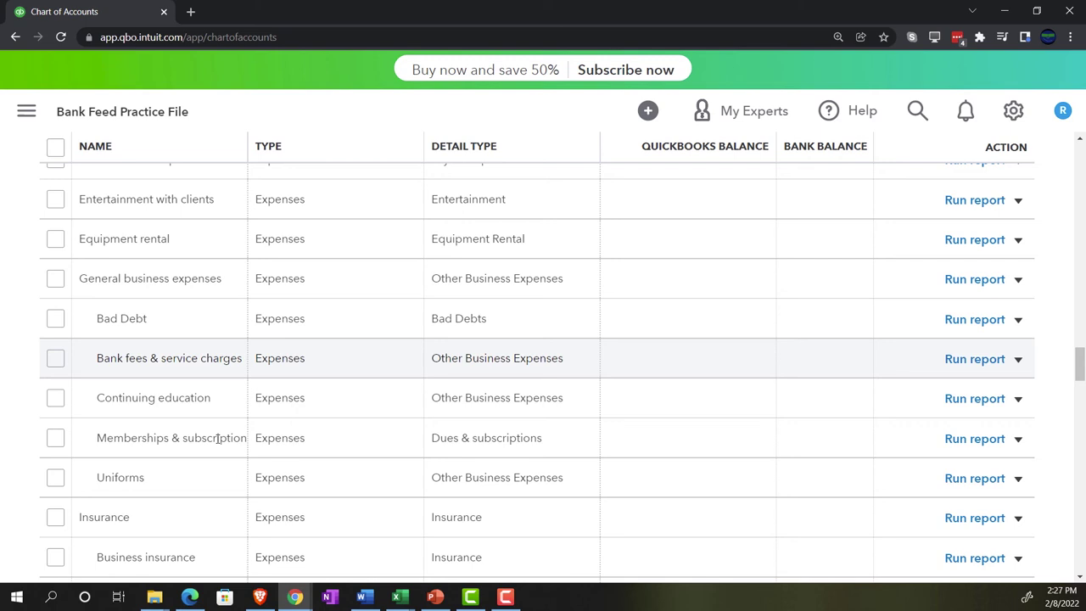
Switch the company file from Business view to Accountant view and look through the entries of its navigation, including Accounting
scroll(217, 438, up, 20)
scroll(218, 438, up, 20)
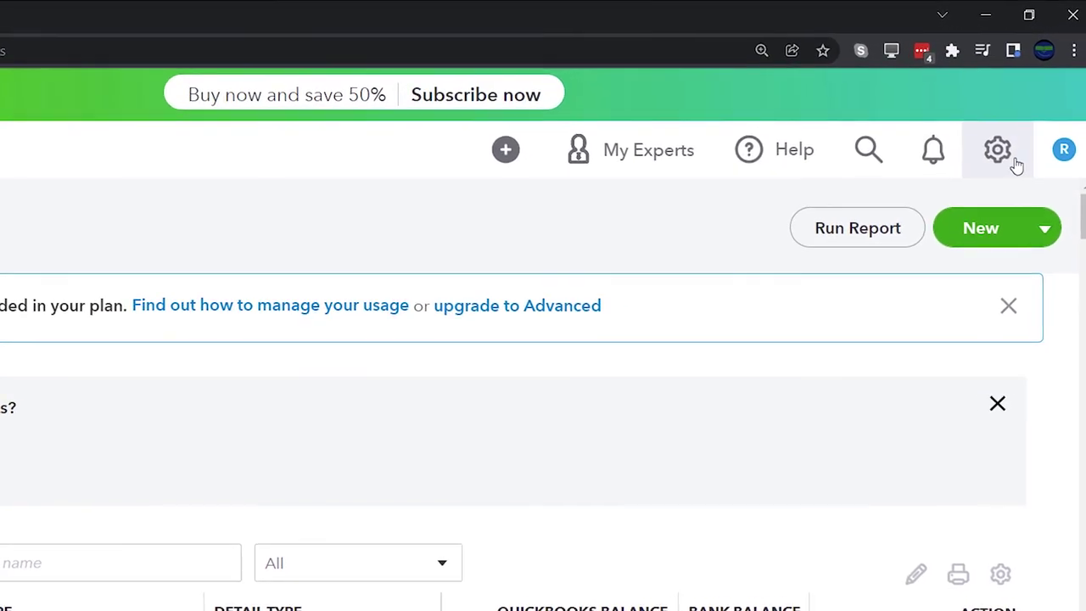
click(1003, 158)
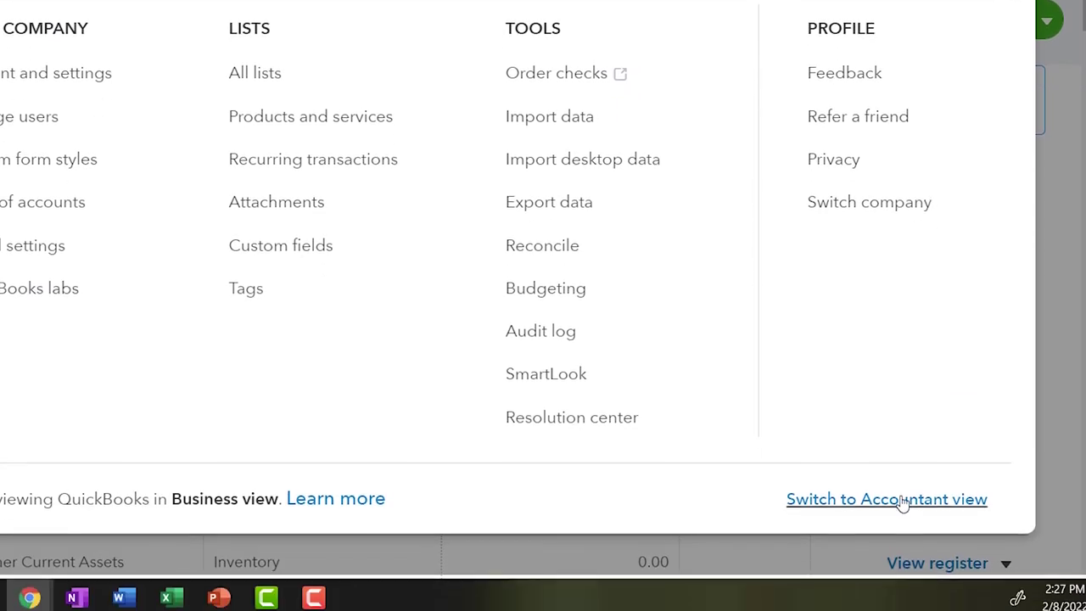
click(902, 501)
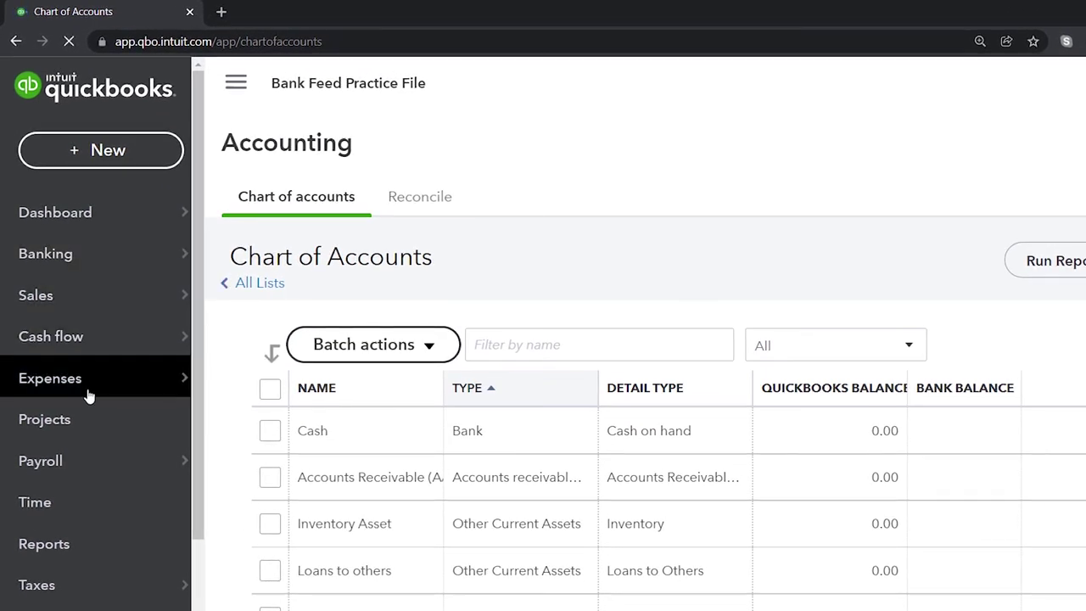
scroll(83, 411, down, 3)
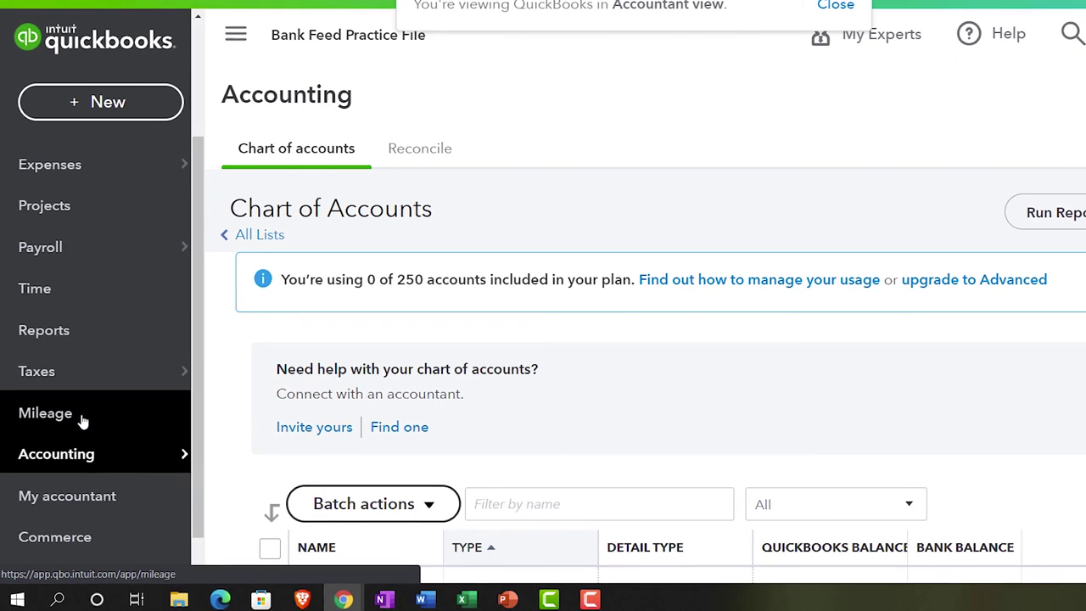
scroll(82, 487, up, 2)
scroll(83, 422, up, 1)
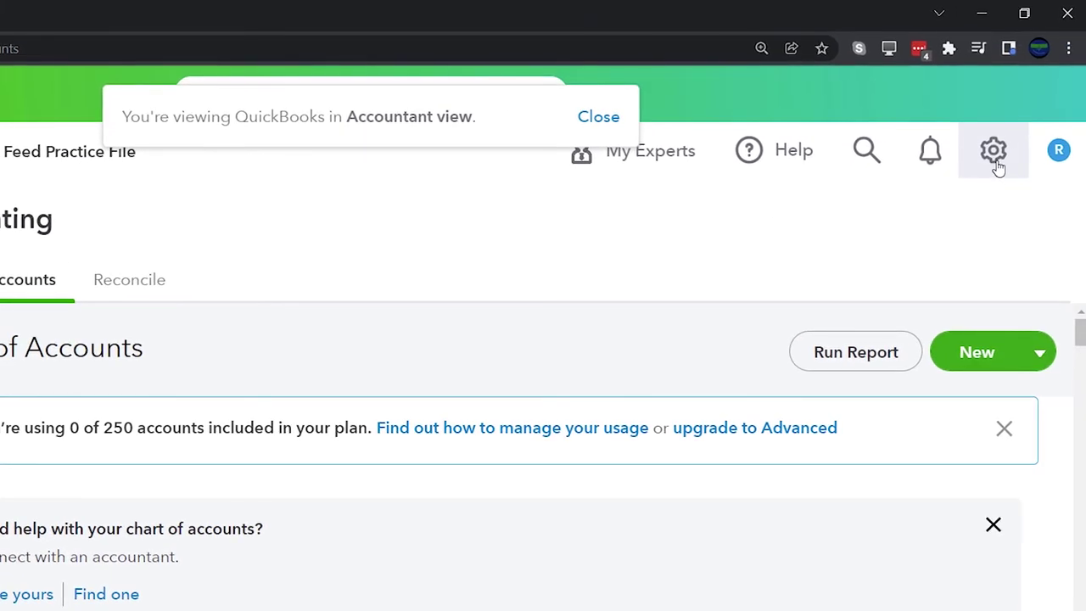
Switch the file back to Business view, look at the Business overview page, and return to the Get things done page
click(998, 167)
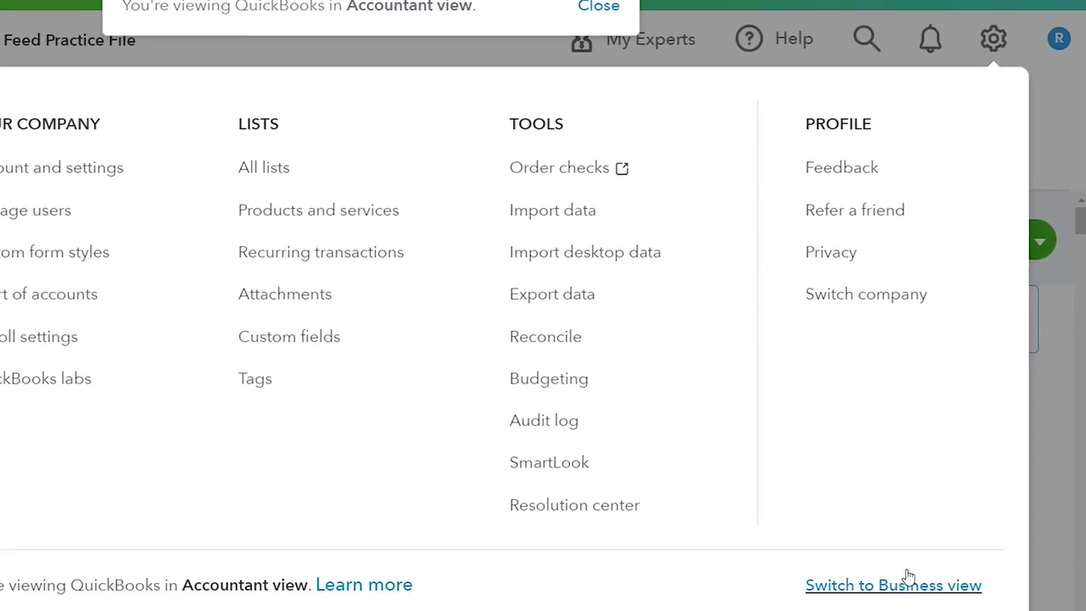
click(907, 505)
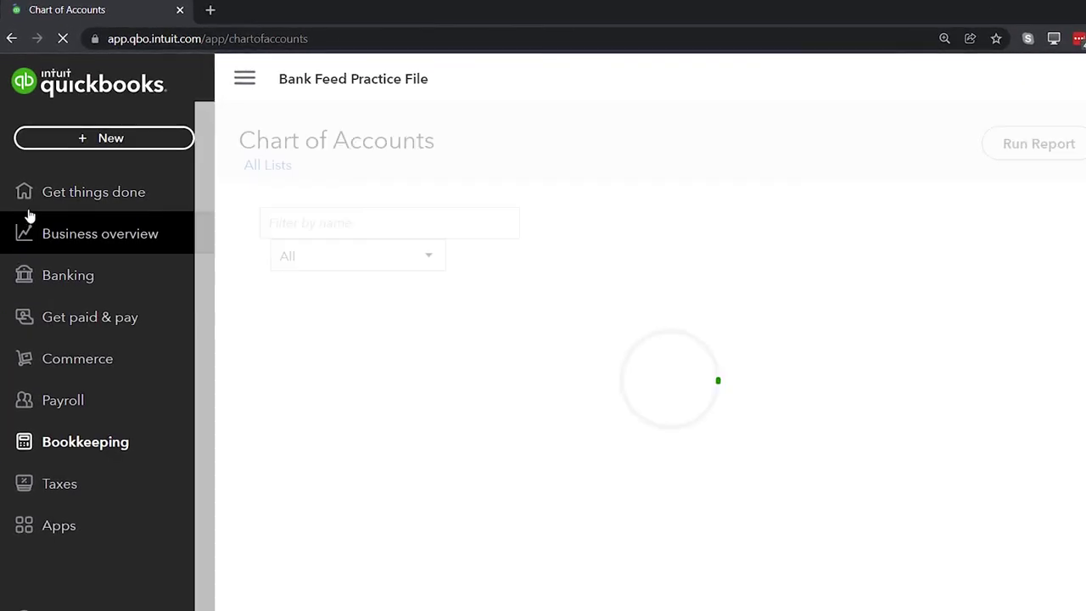
click(25, 193)
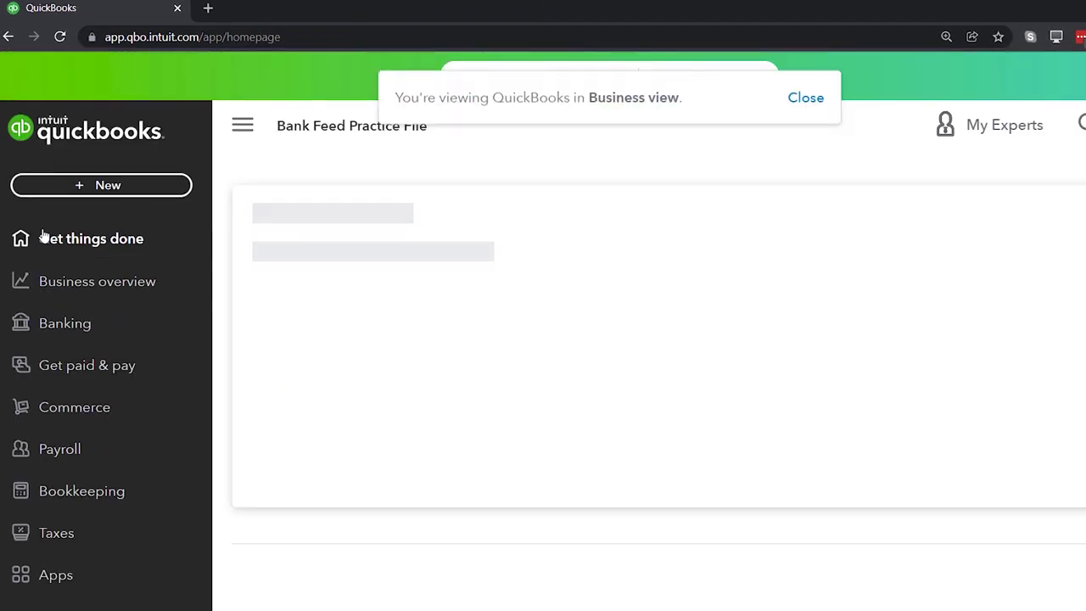
click(49, 283)
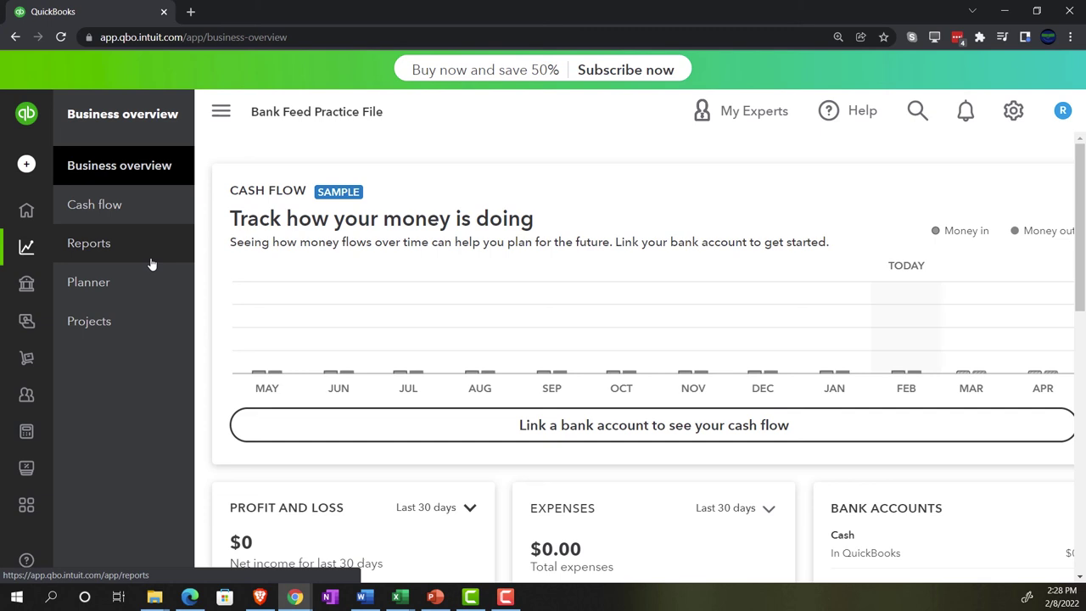
click(33, 212)
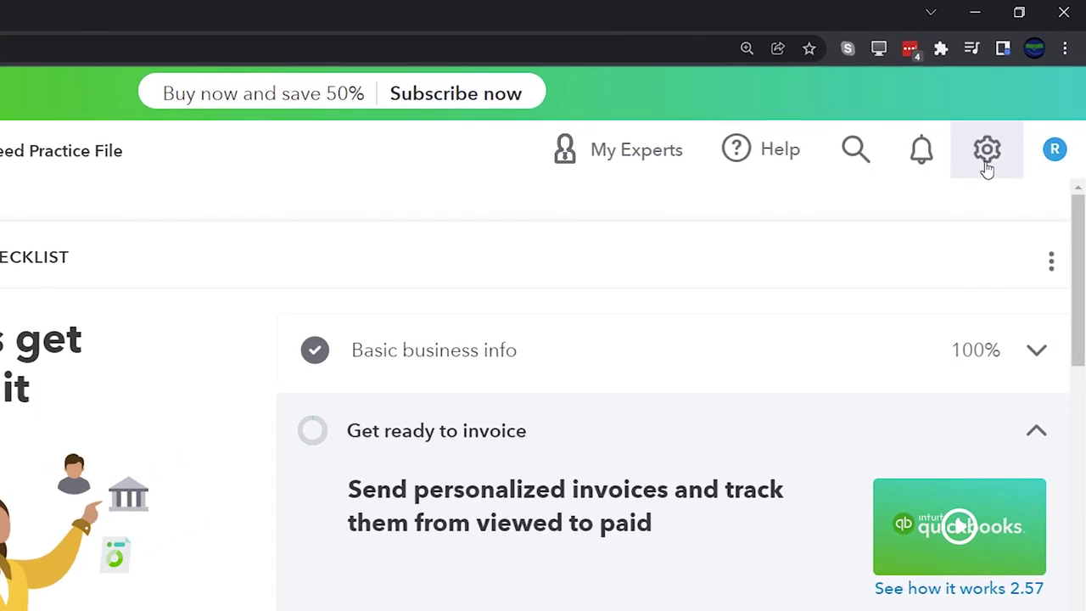
Switch the file to Accountant view and review its navigation submenus, including Payroll, Sales, Taxes and Accounting
click(986, 170)
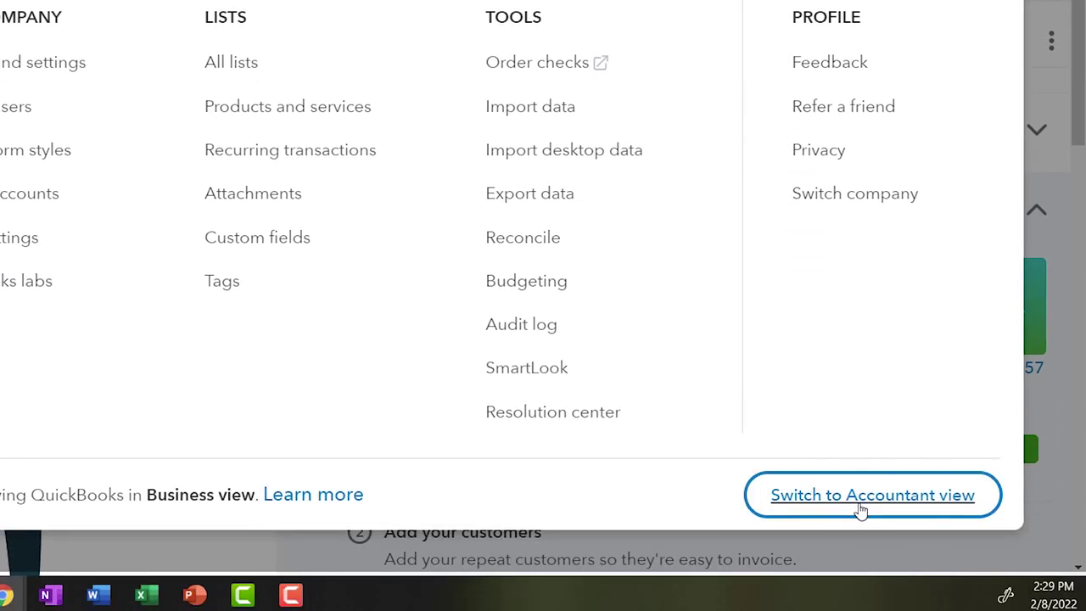
click(860, 511)
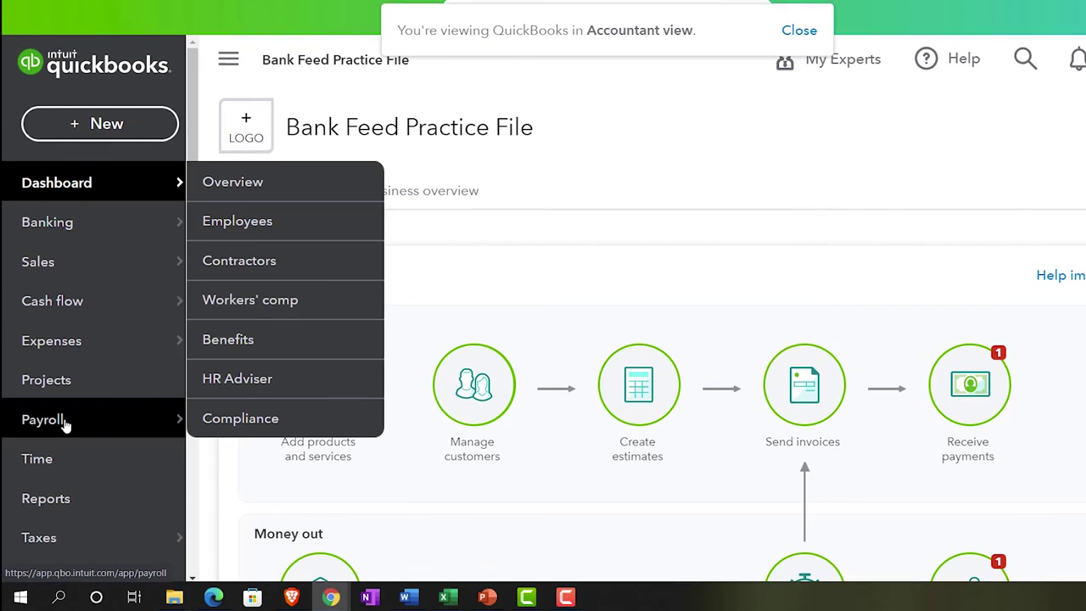
mouse_move(51, 266)
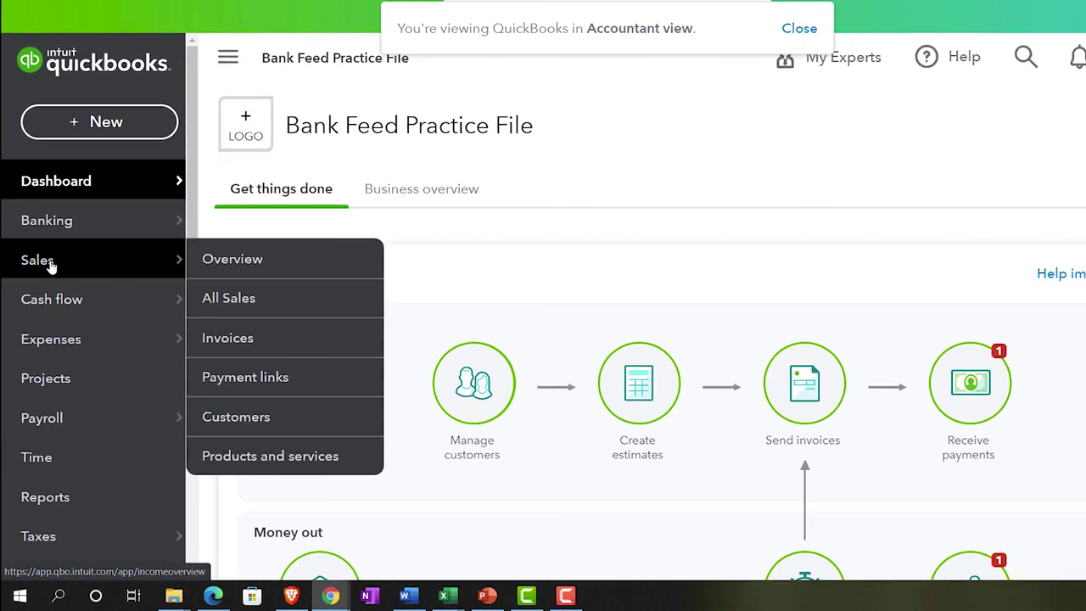
scroll(51, 266, down, 3)
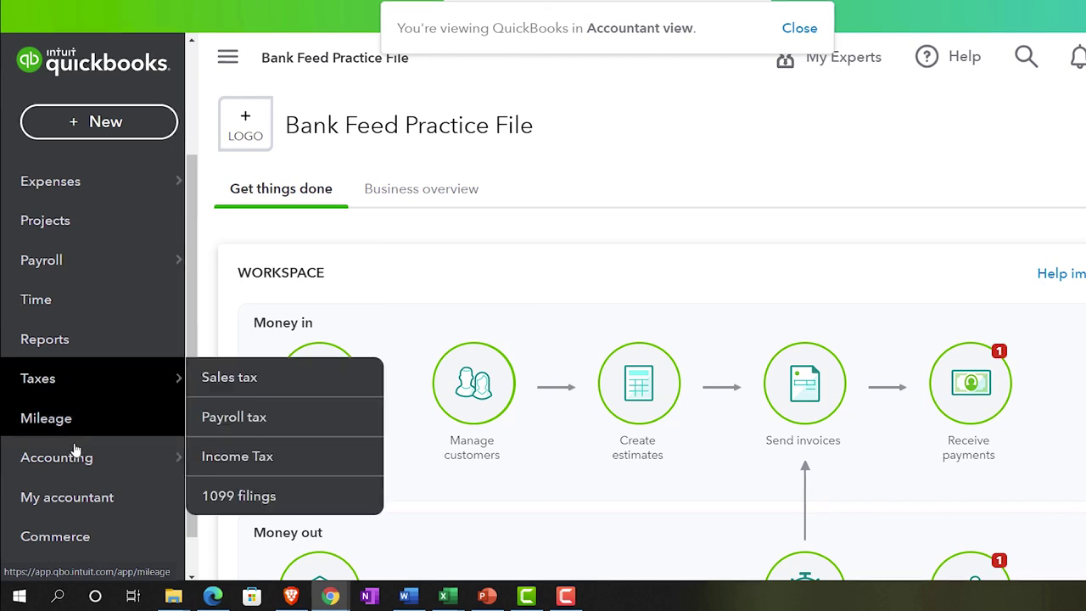
mouse_move(73, 458)
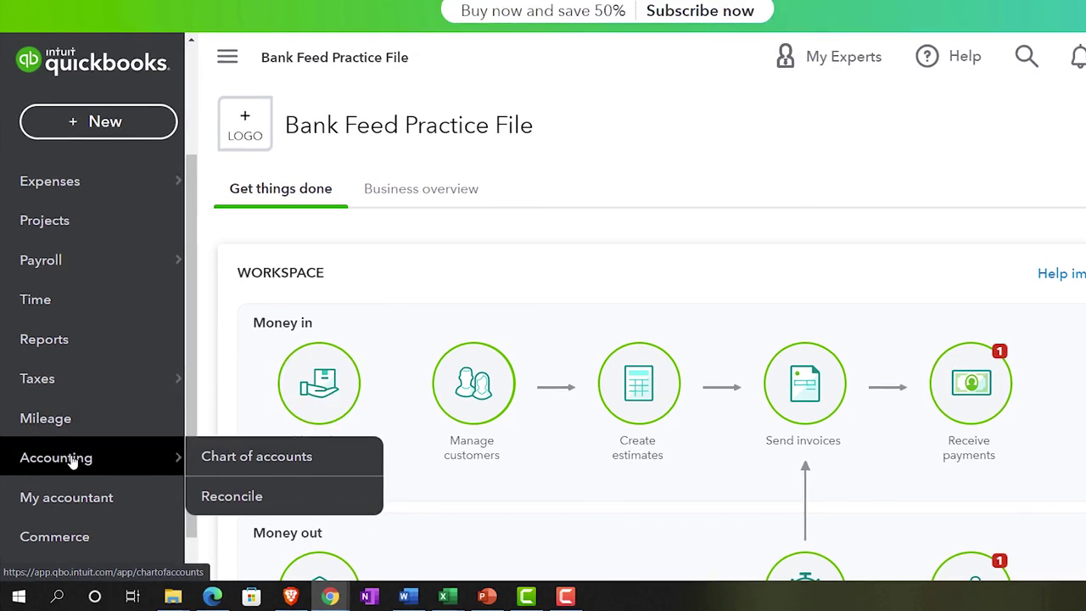
scroll(73, 458, up, 3)
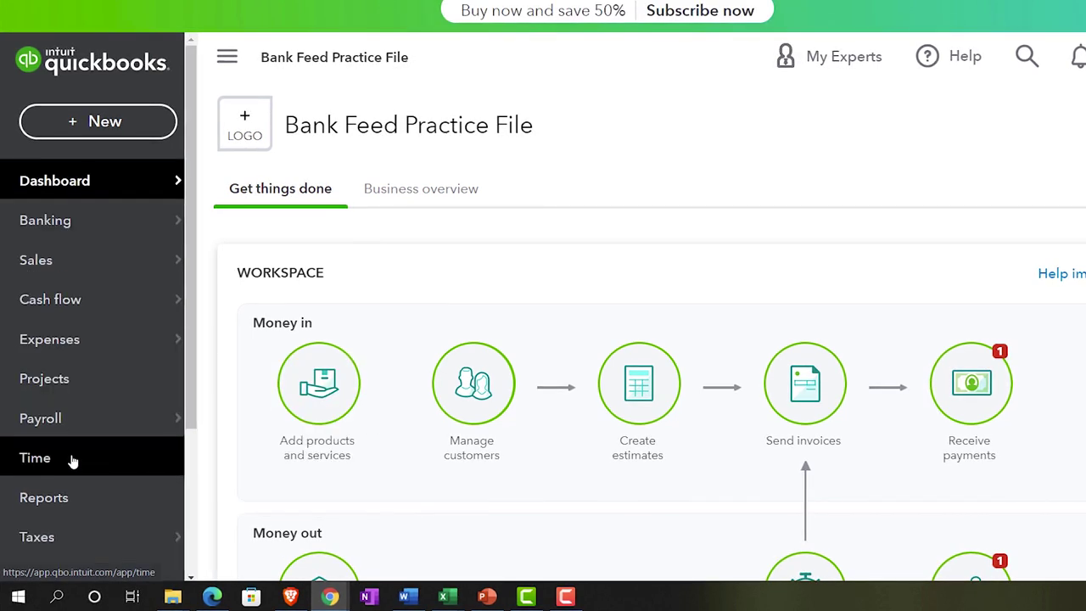